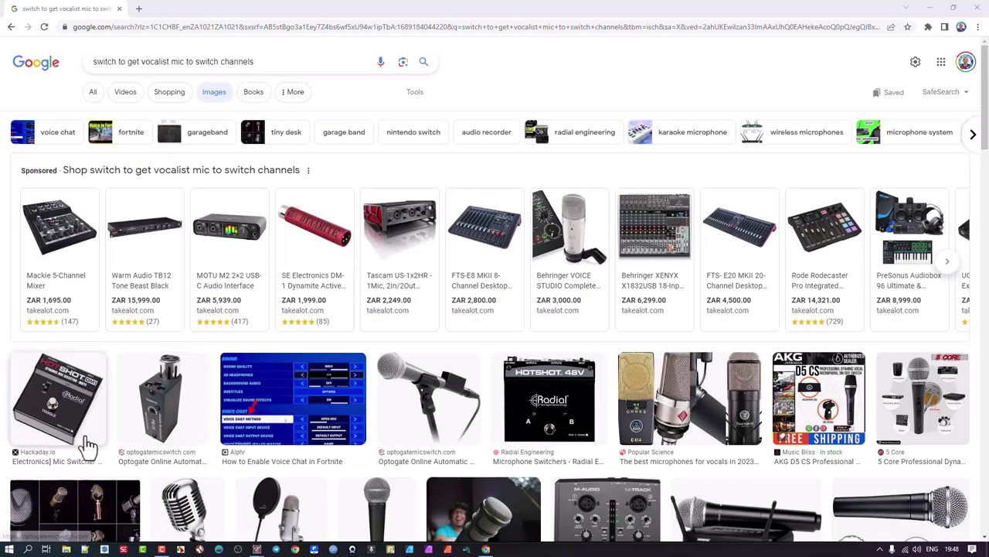
- Bring the Gig Performer Vocal Switch rackspace forward and minimize Chrome out of the way
scroll(77, 422, down, 2)
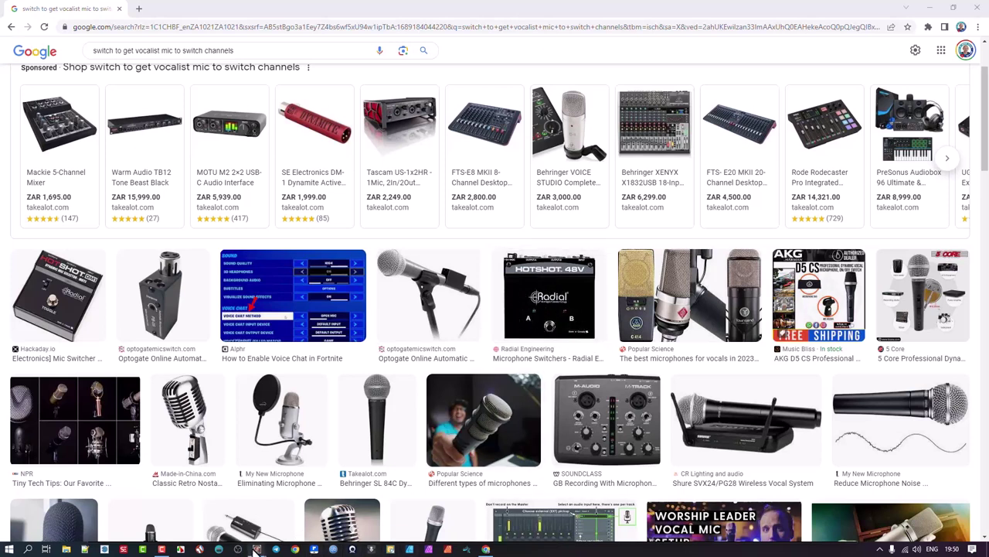
mouse_move(249, 545)
click(236, 522)
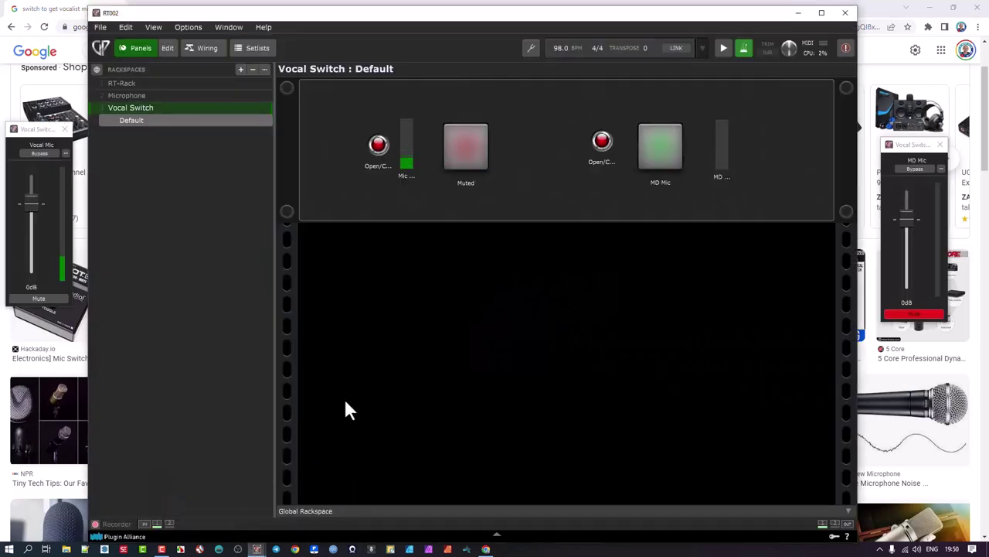
click(933, 10)
click(933, 12)
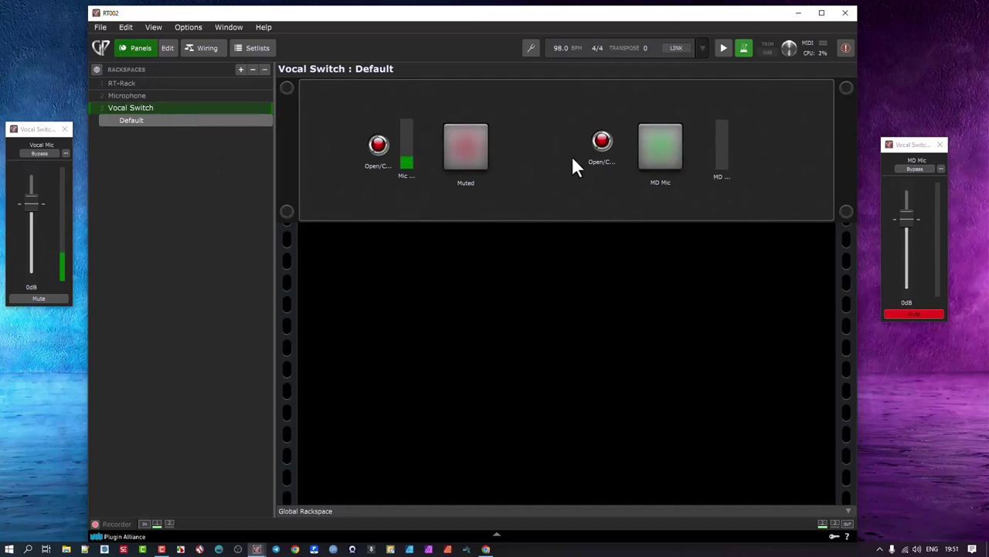
- In the Wiring view, space the Vocal Mic and MD Mic nodes evenly between Audio In and Audio Out
click(213, 48)
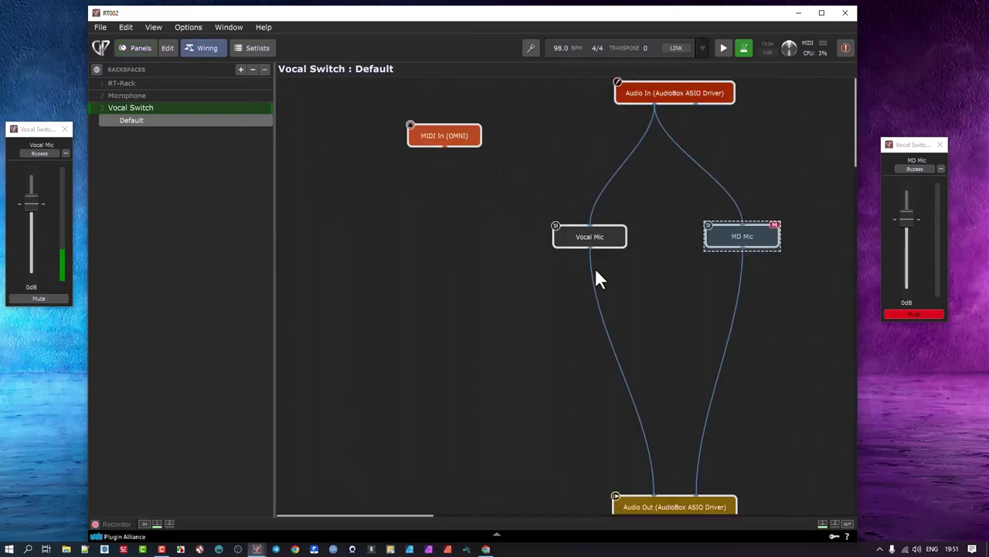
drag(623, 226, 555, 249)
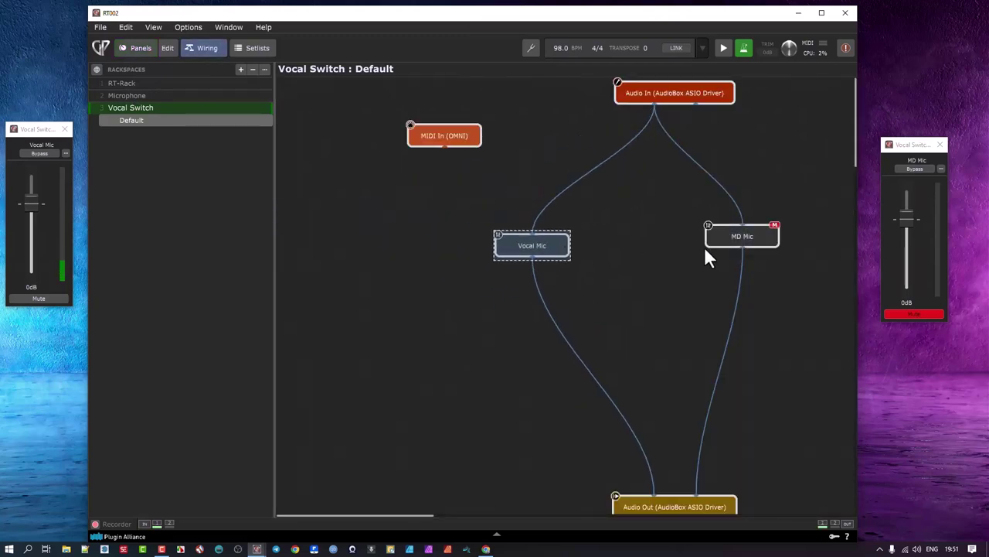
drag(714, 238, 744, 237)
mouse_move(543, 254)
mouse_down()
mouse_move(549, 227)
mouse_move(560, 244)
mouse_up()
mouse_move(747, 240)
mouse_down()
mouse_move(753, 224)
mouse_move(749, 232)
mouse_up()
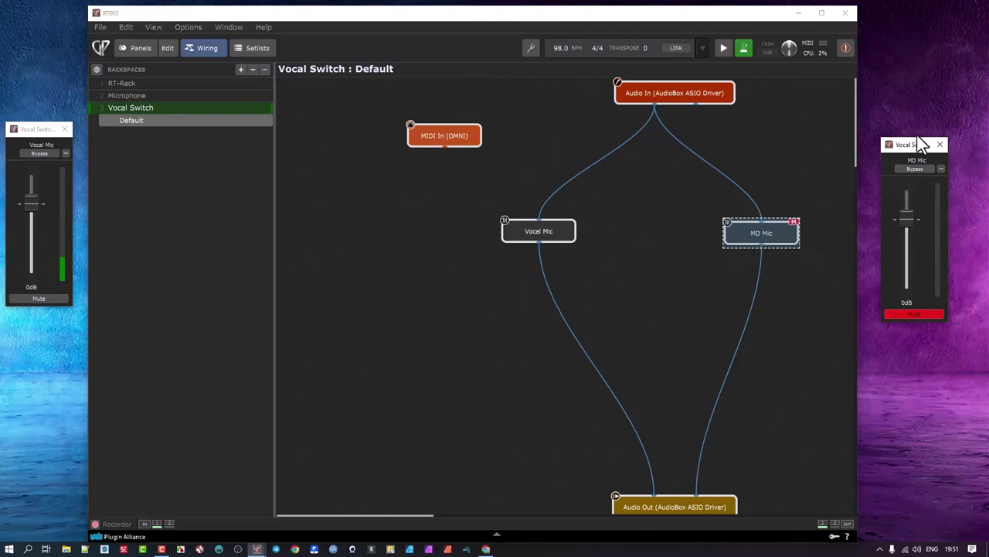
drag(914, 145, 912, 106)
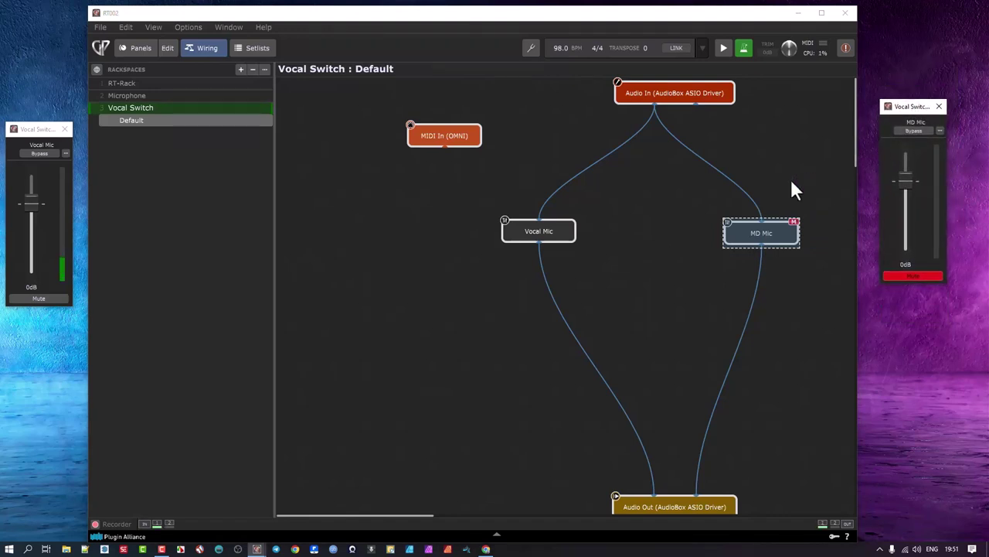
- Open the plugin menu on the empty canvas and dismiss it without adding anything
right_click(661, 187)
mouse_move(580, 425)
click(424, 223)
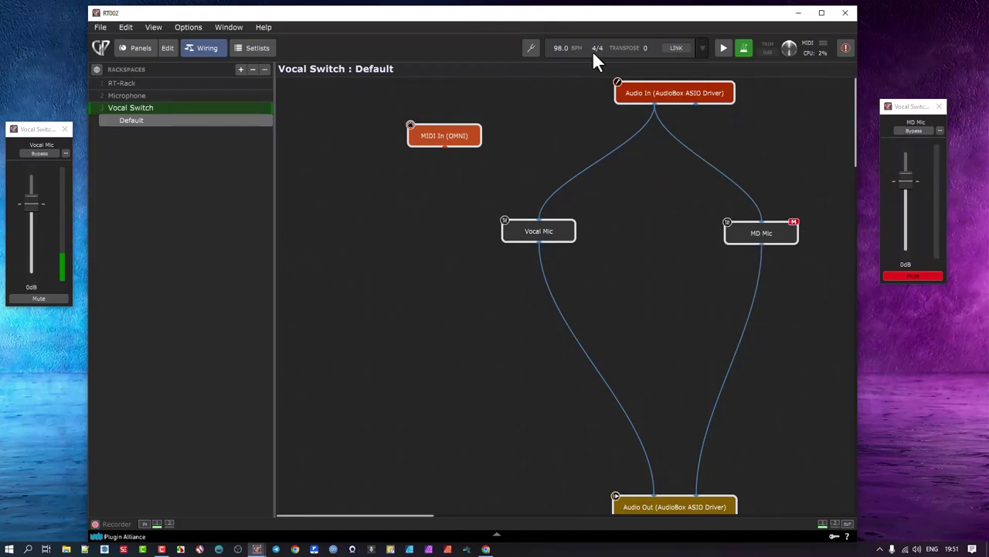
- Move Audio In down-left and line up Vocal Mic and MD Mic side by side beneath it
drag(654, 90, 612, 106)
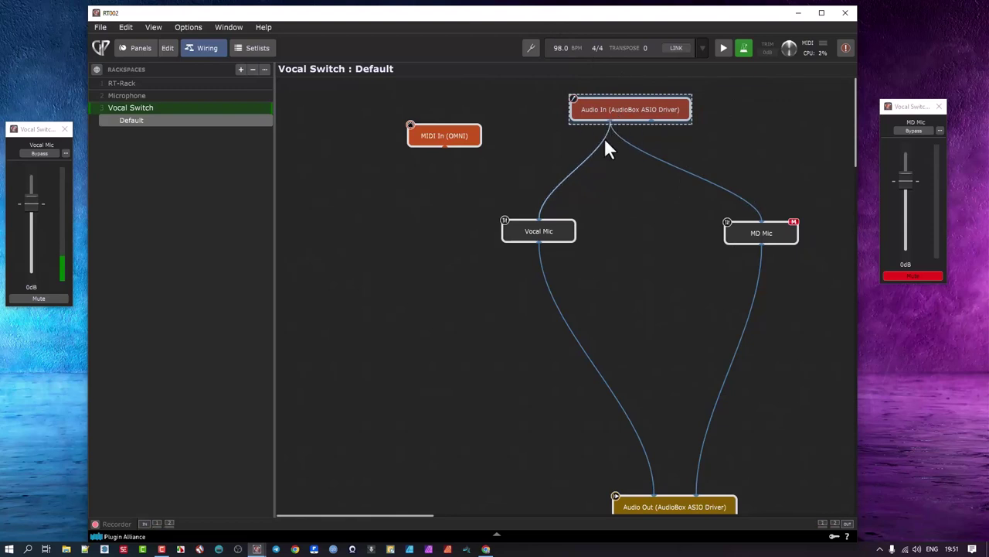
drag(536, 236, 518, 238)
drag(751, 235, 714, 238)
drag(607, 220, 618, 225)
click(518, 228)
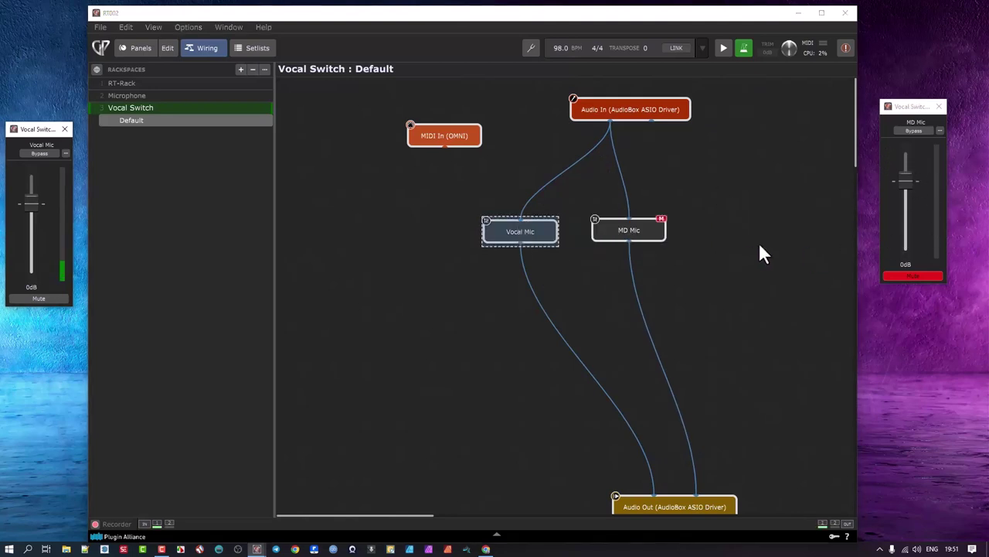
drag(620, 237, 629, 240)
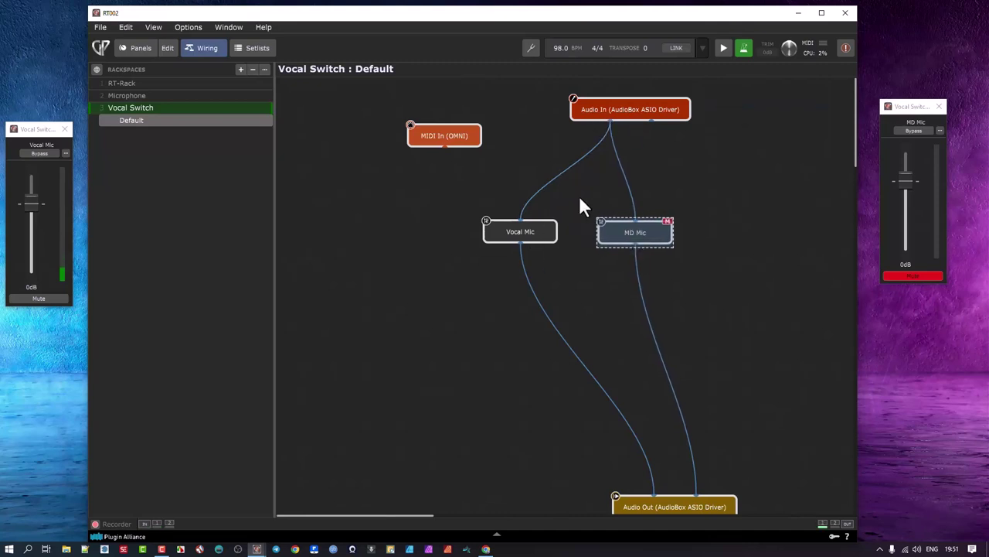
scroll(654, 433, down, 1)
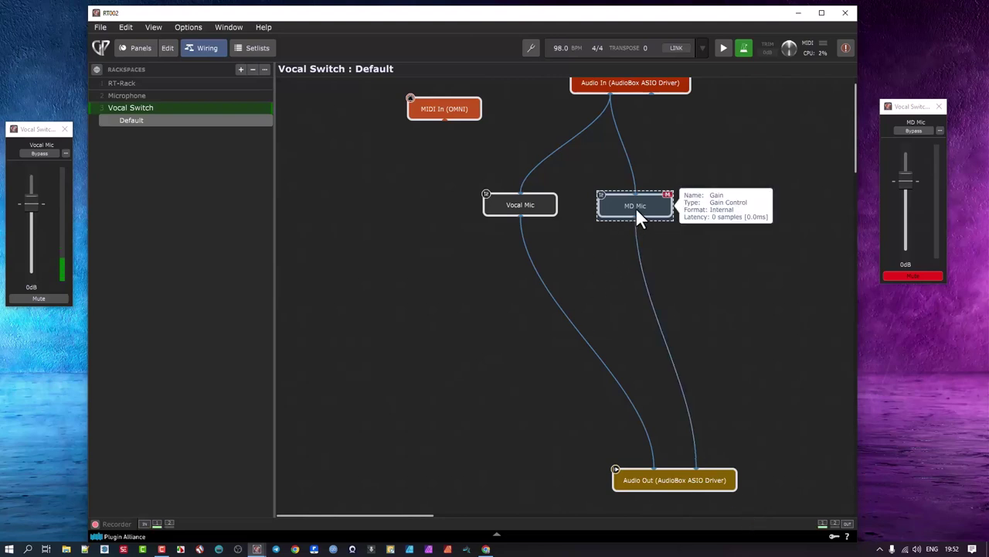
drag(636, 212, 654, 215)
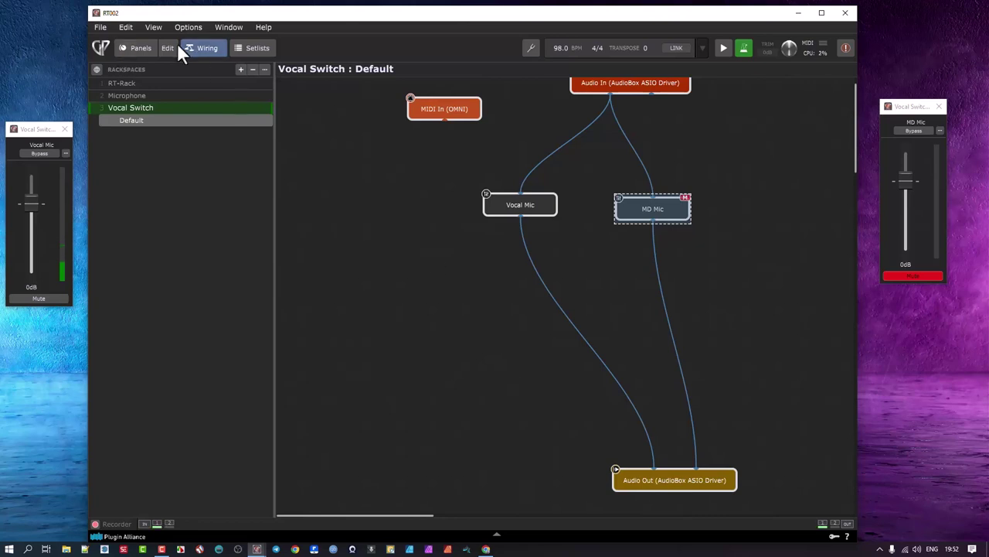
- Enter panel edit mode, select the Muted pad and show its General settings mapped to Vocal Mic Muted
click(139, 48)
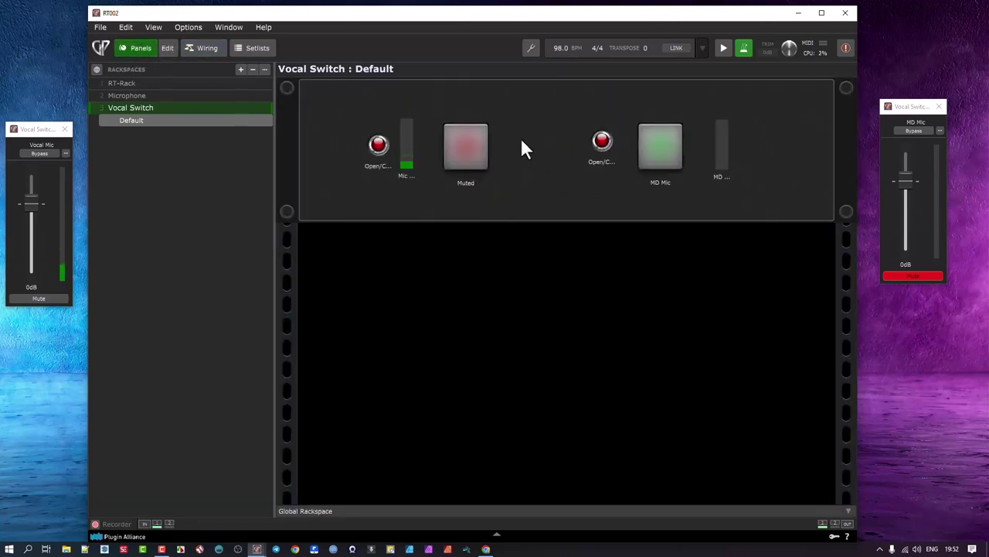
click(168, 48)
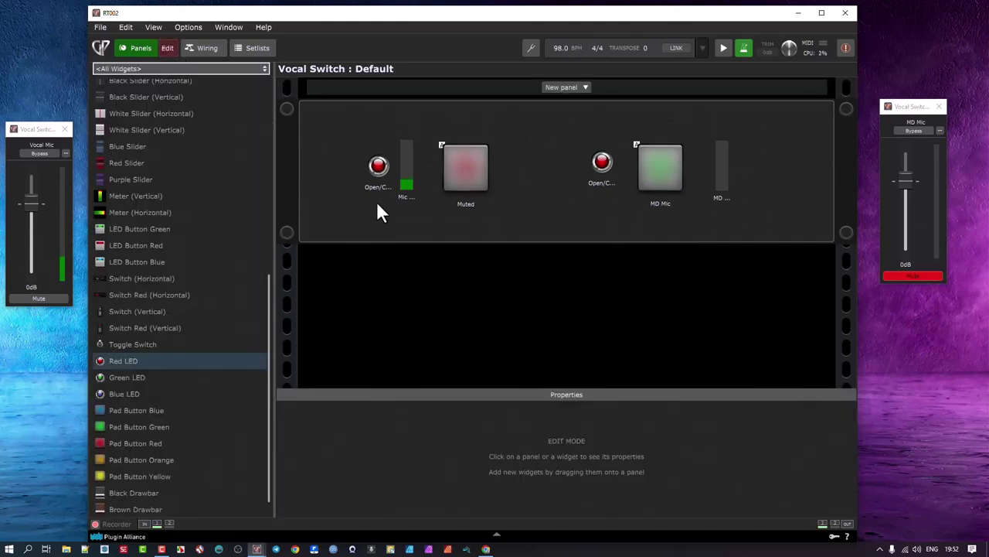
click(466, 174)
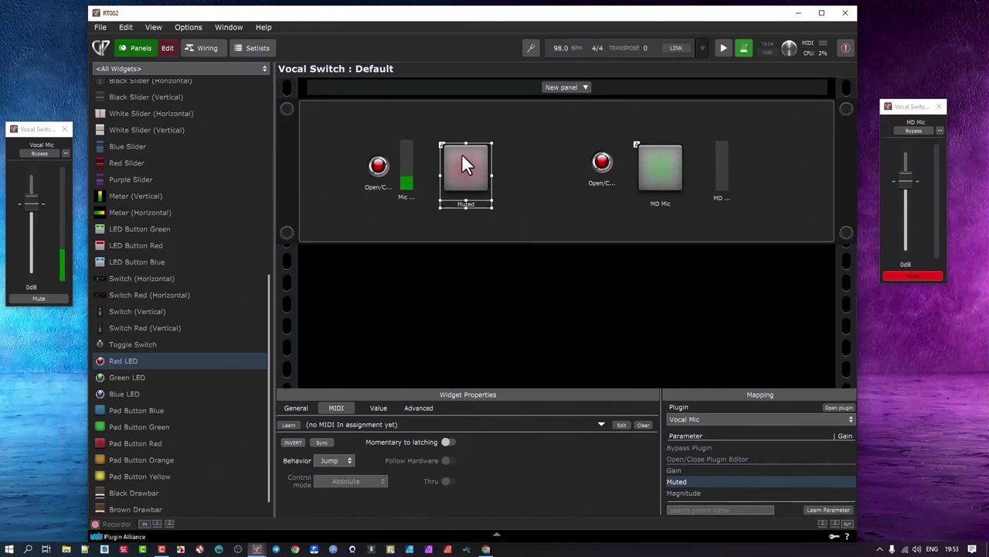
click(297, 407)
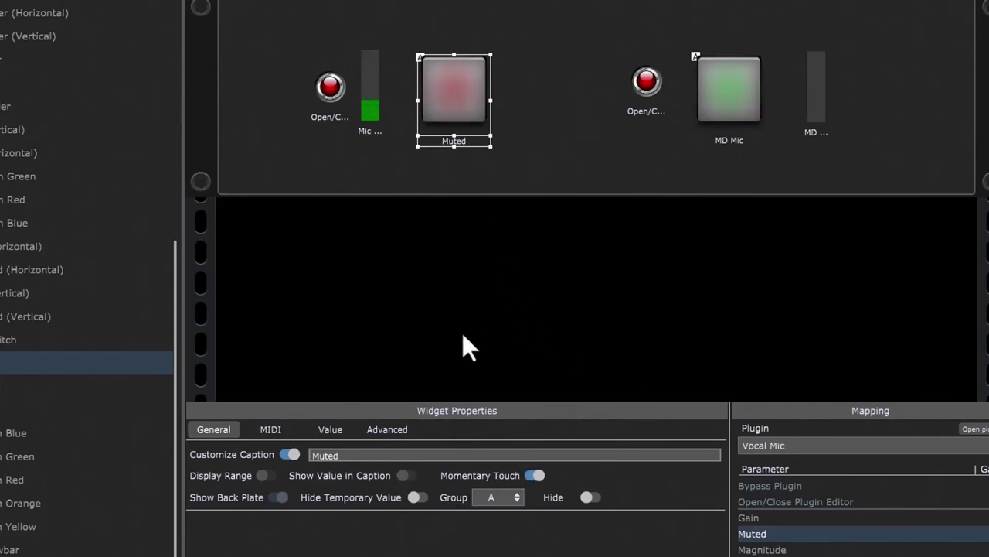
- Inspect the widget groups and the MD Mic pad, then reselect the Muted pad
click(511, 492)
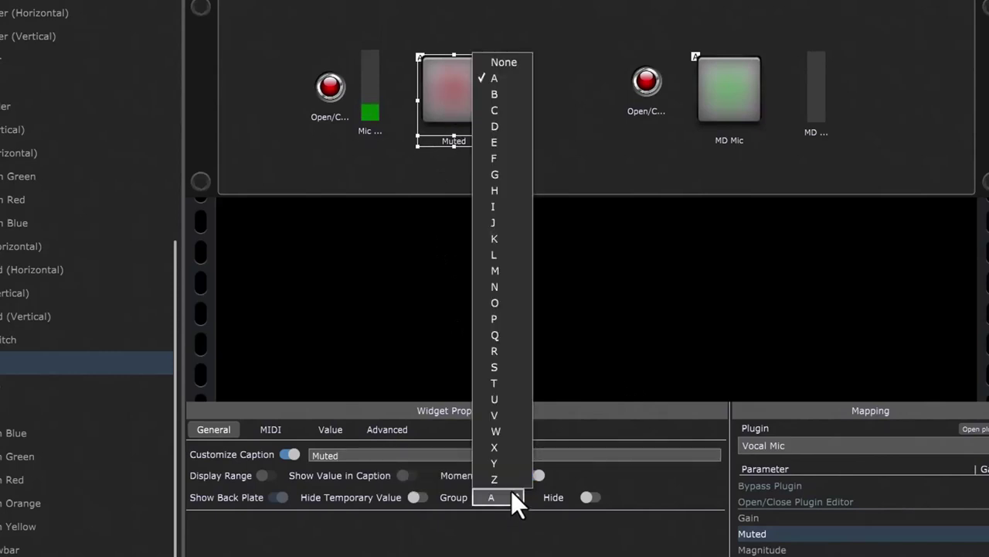
click(583, 105)
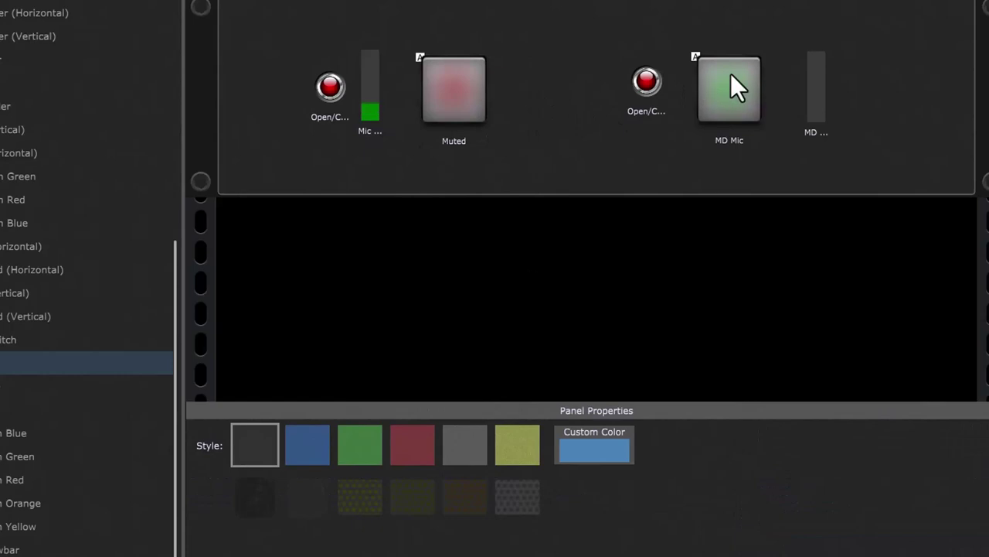
click(748, 85)
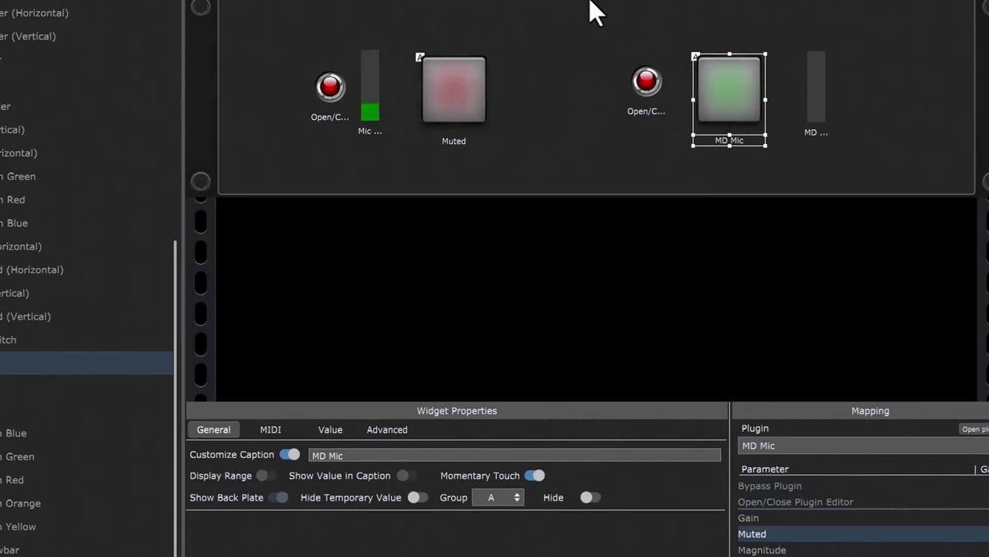
click(461, 92)
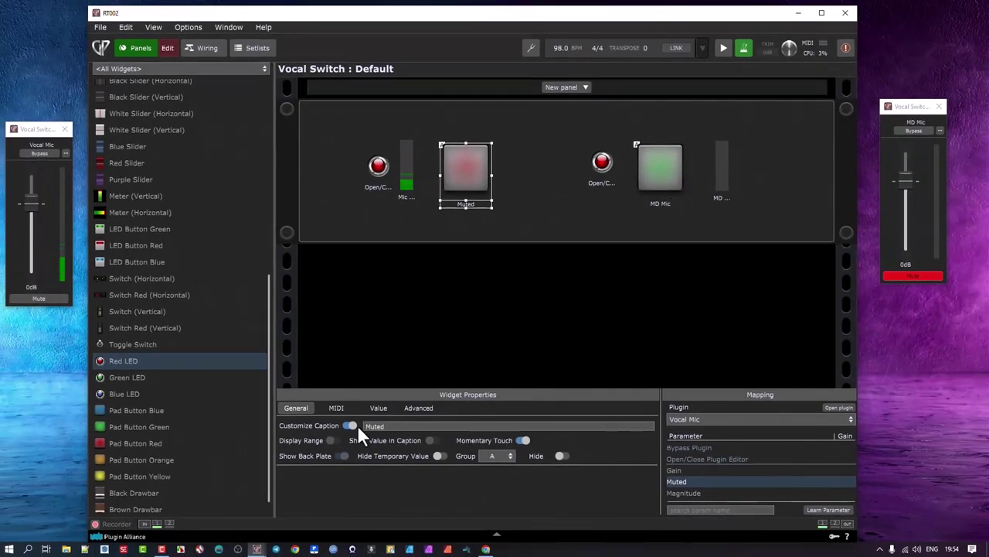
- Turn on Reverse in the Muted pad's Value settings so Vocal Mic is live when off
click(391, 410)
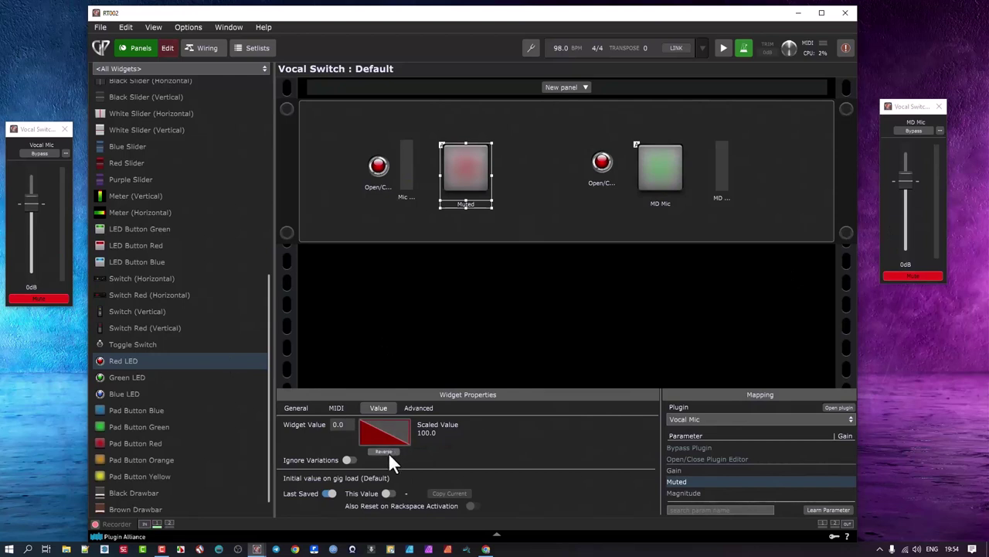
click(387, 451)
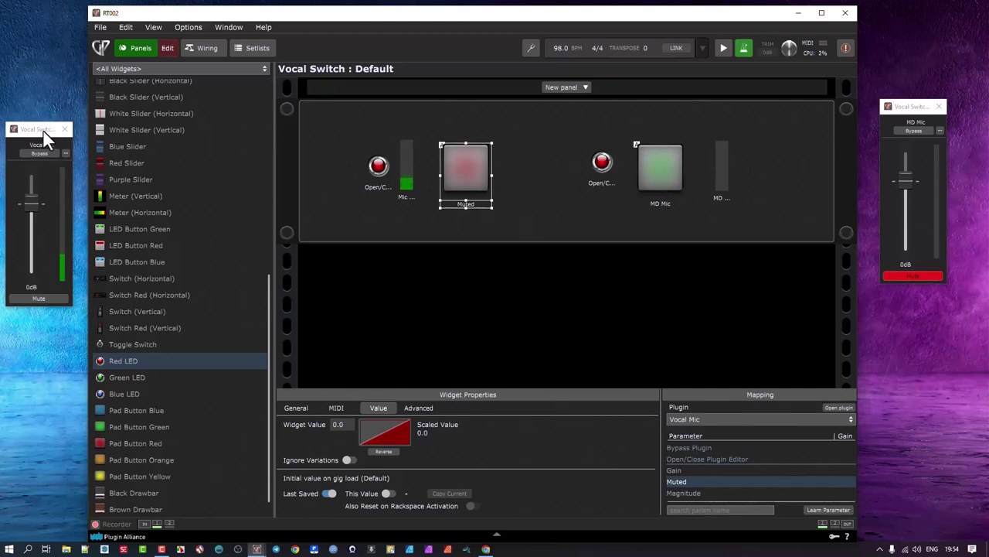
drag(44, 129, 46, 106)
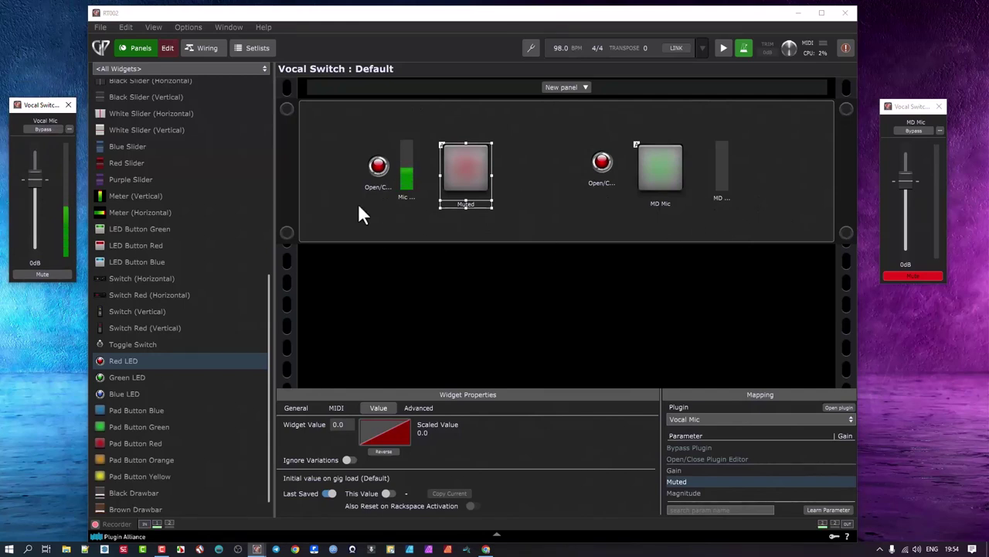
- Exit panel editing to play the Vocal Switch panels live, Vocal Mic passing and MD Mic muted
click(142, 45)
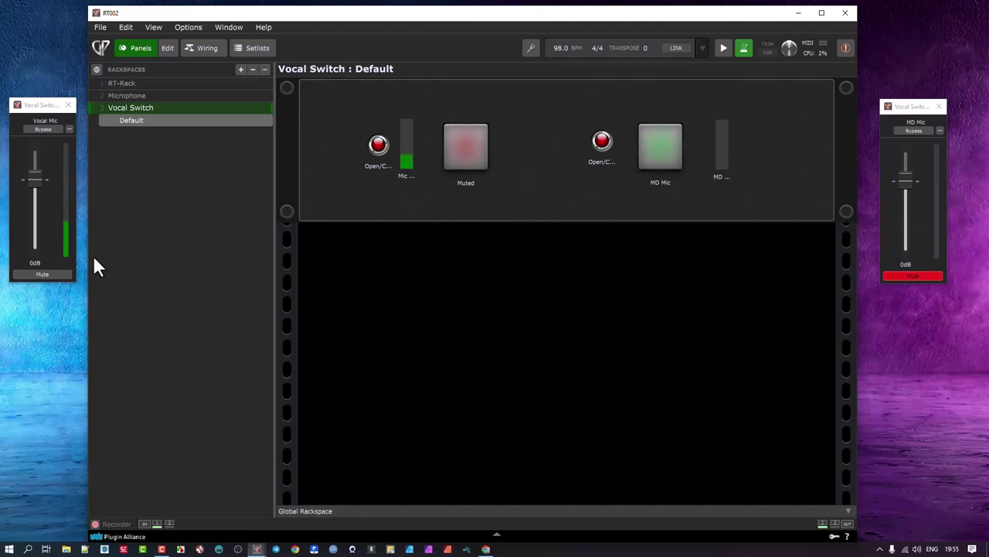
drag(41, 106, 44, 95)
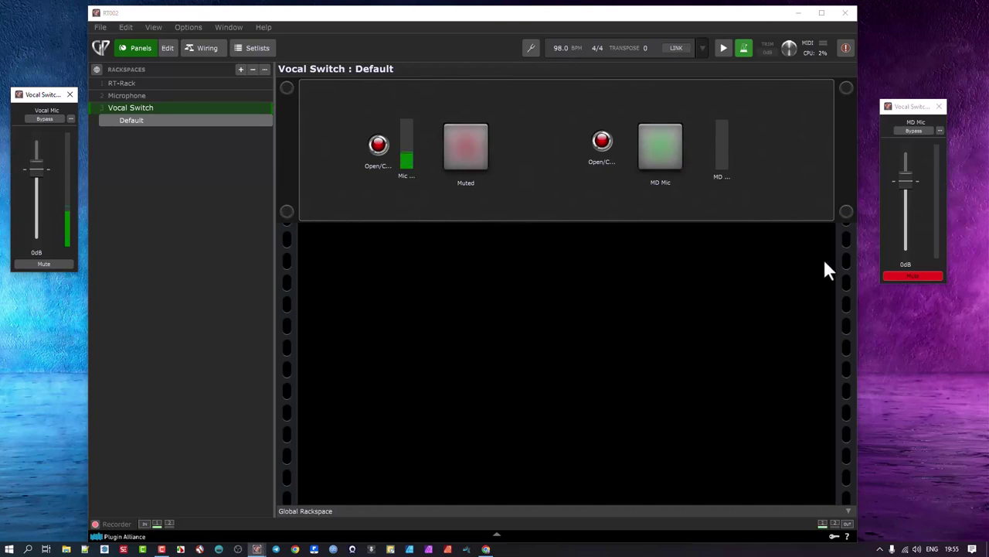
click(472, 145)
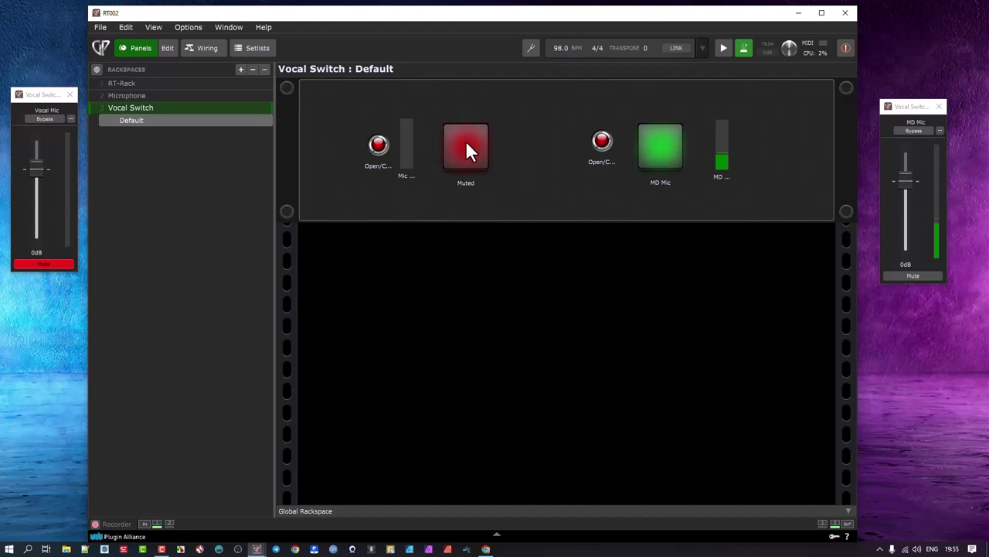
click(465, 142)
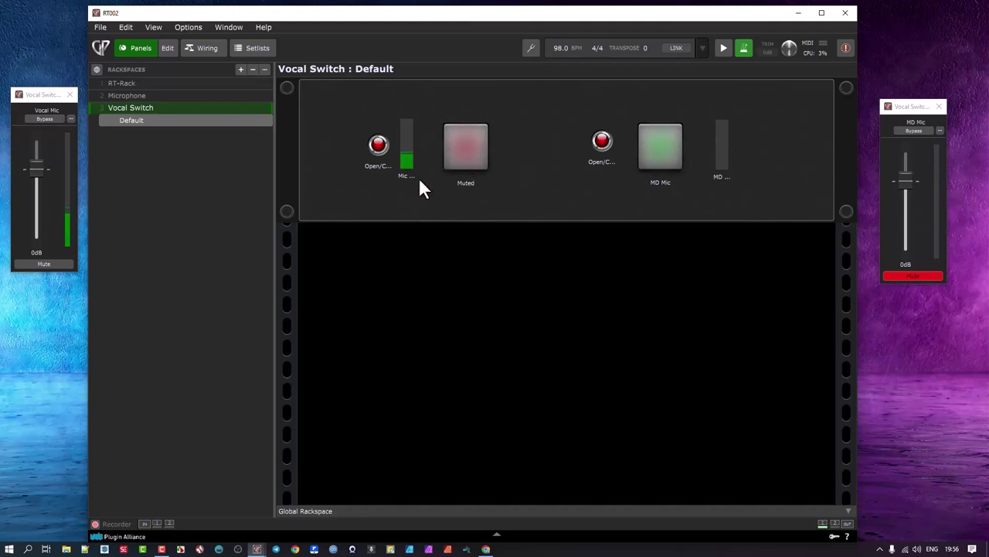
click(166, 48)
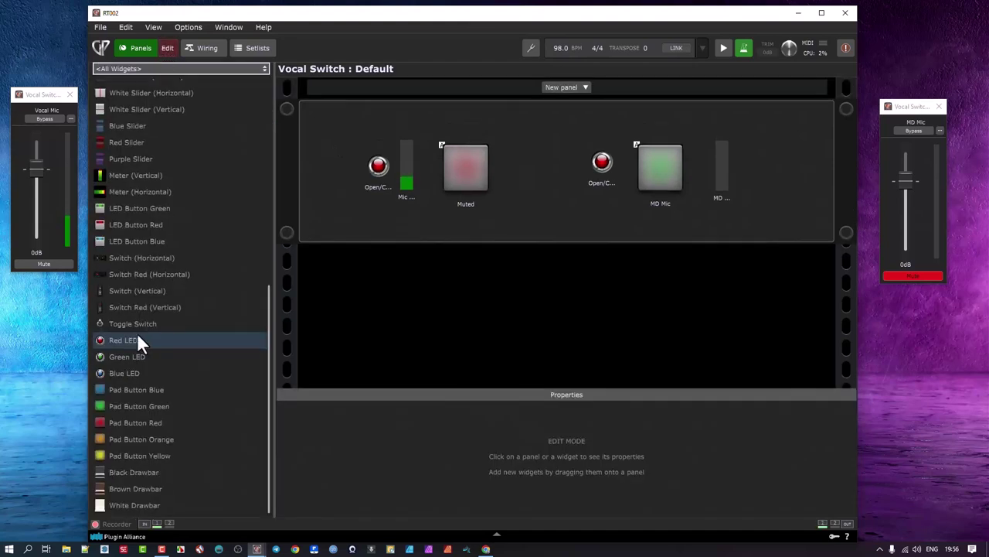
scroll(139, 341, up, 6)
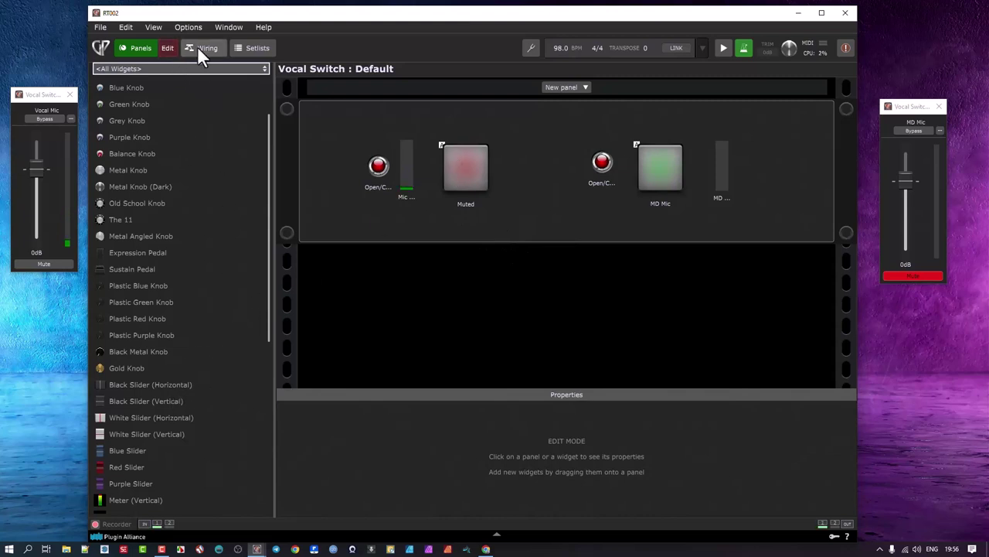
- Check the two-mic wiring, re-enter panel editing and scroll the widget list down to the LEDs
click(171, 47)
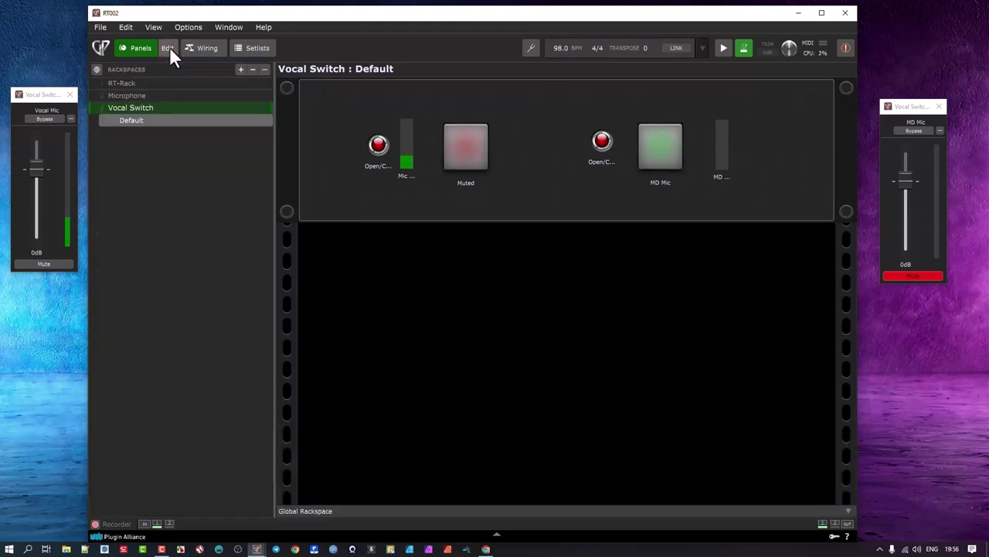
click(196, 44)
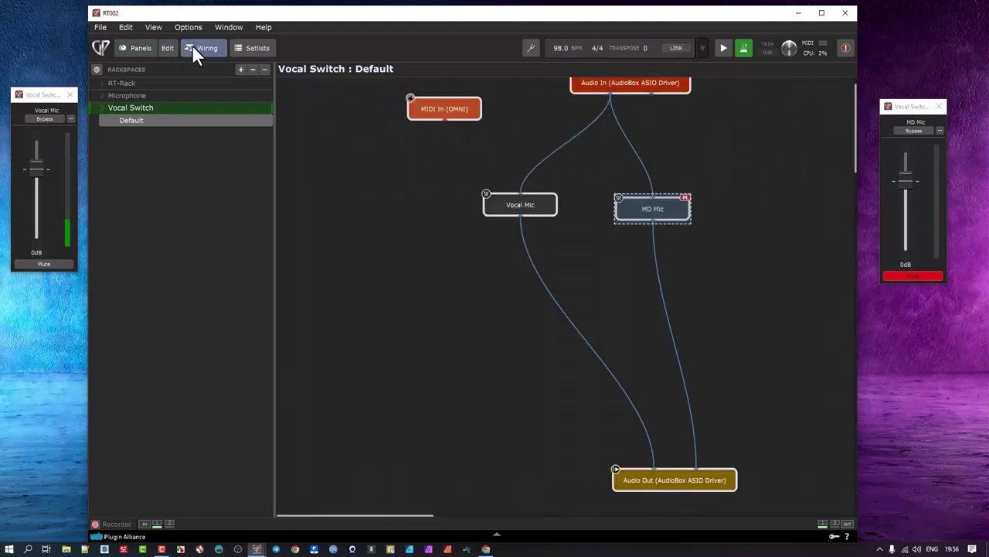
click(170, 48)
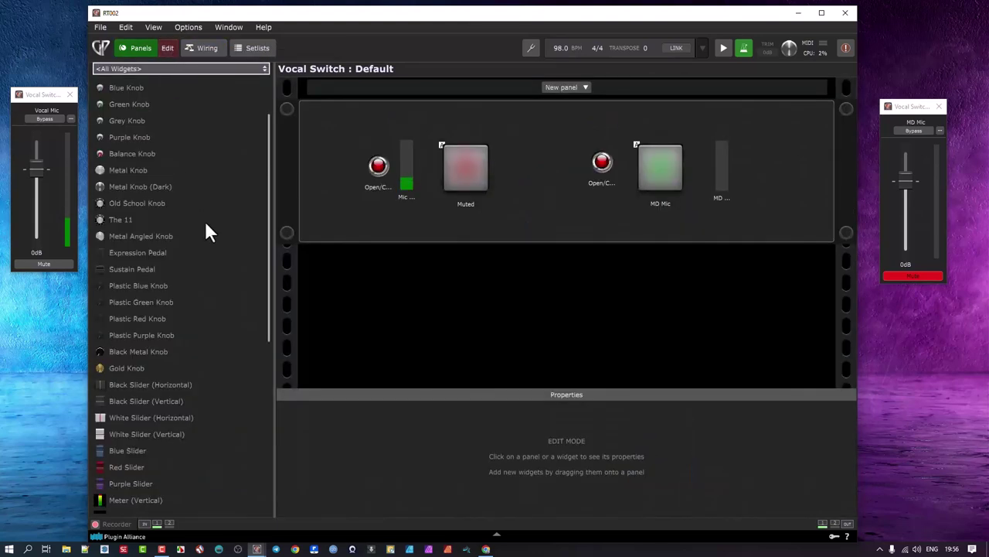
scroll(205, 220, up, 2)
scroll(204, 220, down, 4)
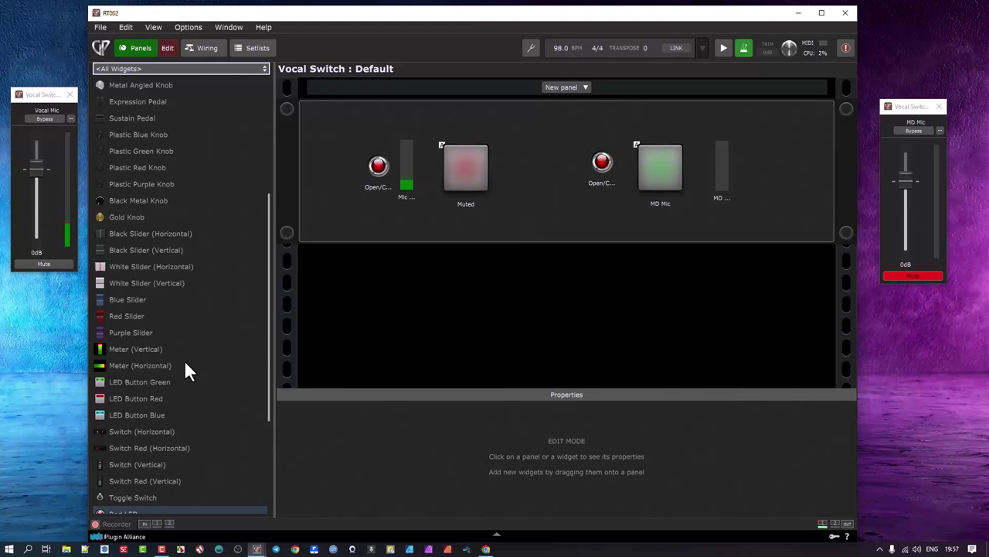
scroll(205, 382, down, 4)
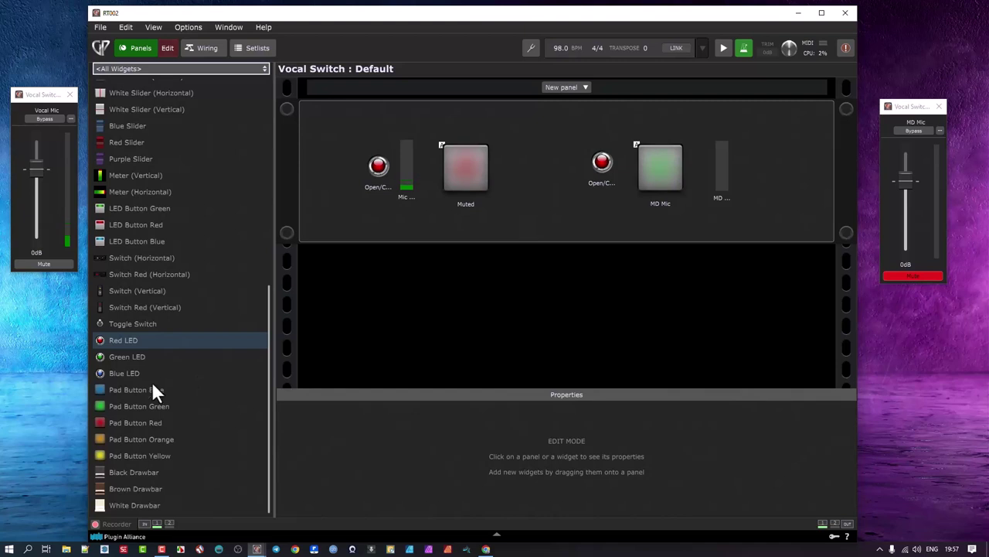
scroll(207, 391, up, 2)
scroll(207, 390, down, 2)
- Place a Green LED above the vocal pad and map it to the Vocal Mic plugin
drag(119, 357, 417, 120)
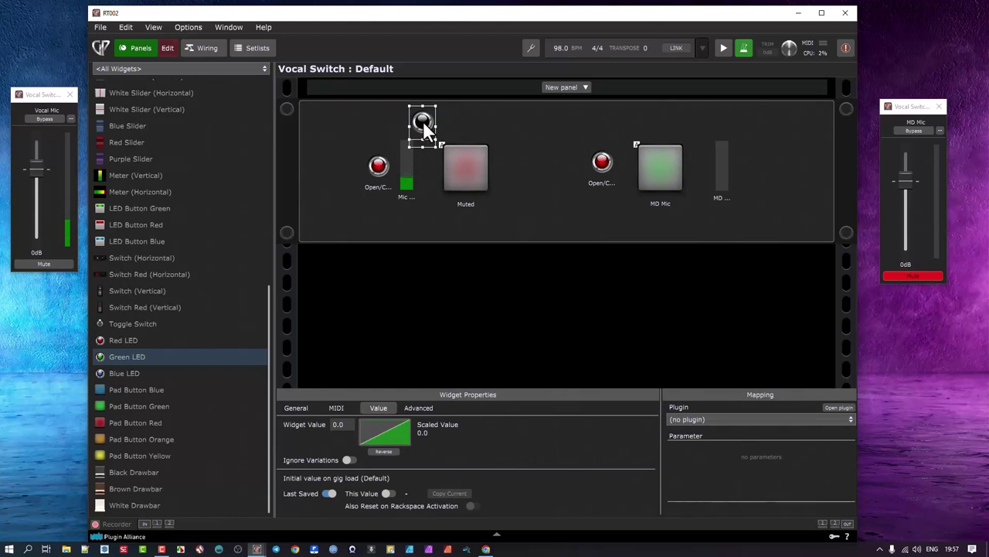
click(725, 421)
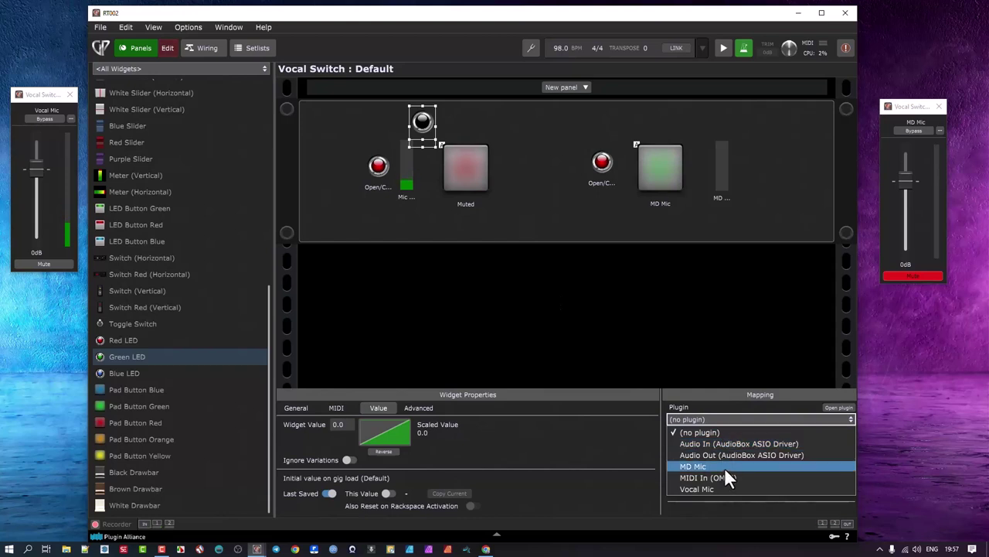
click(712, 489)
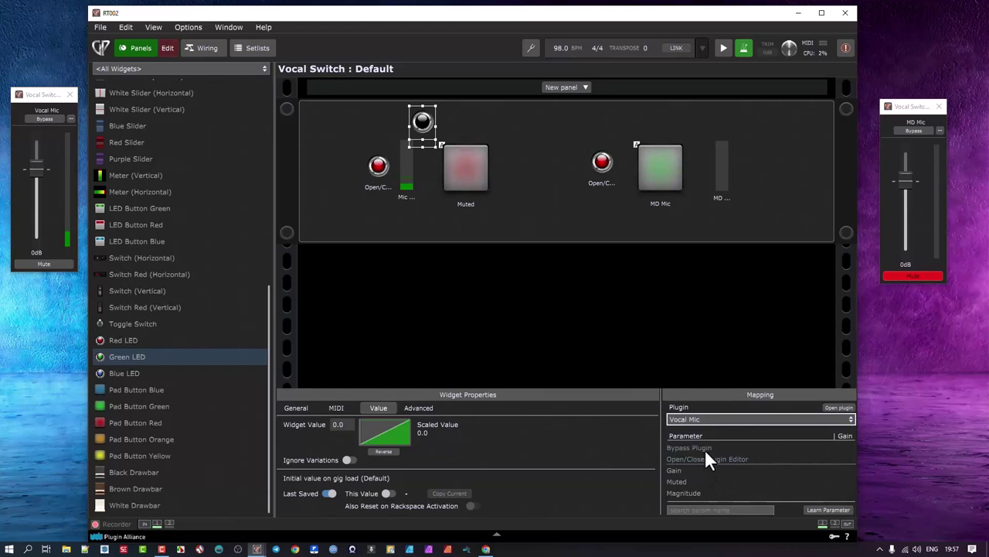
- Link the LED to Vocal Mic's Muted parameter, leaving Reverse off
click(705, 448)
click(708, 459)
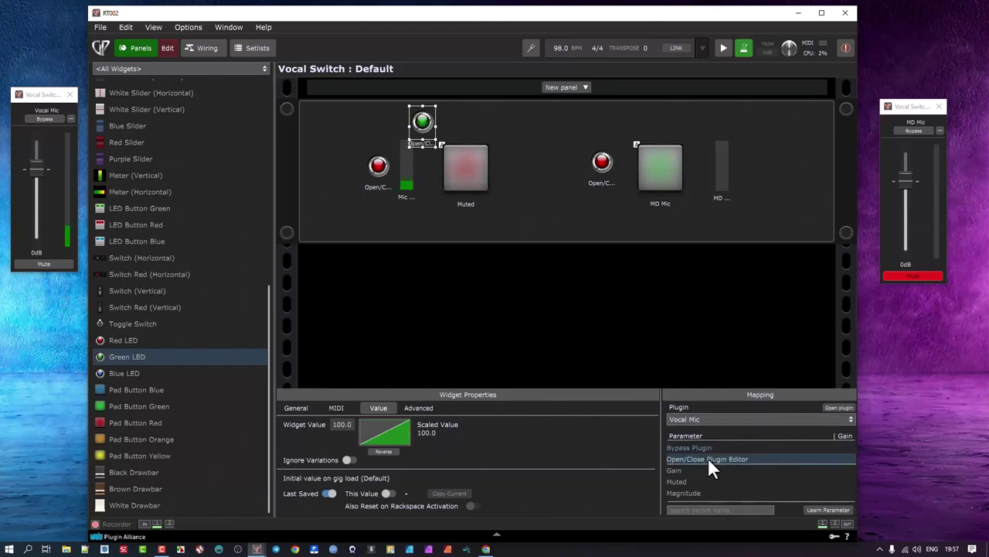
click(704, 447)
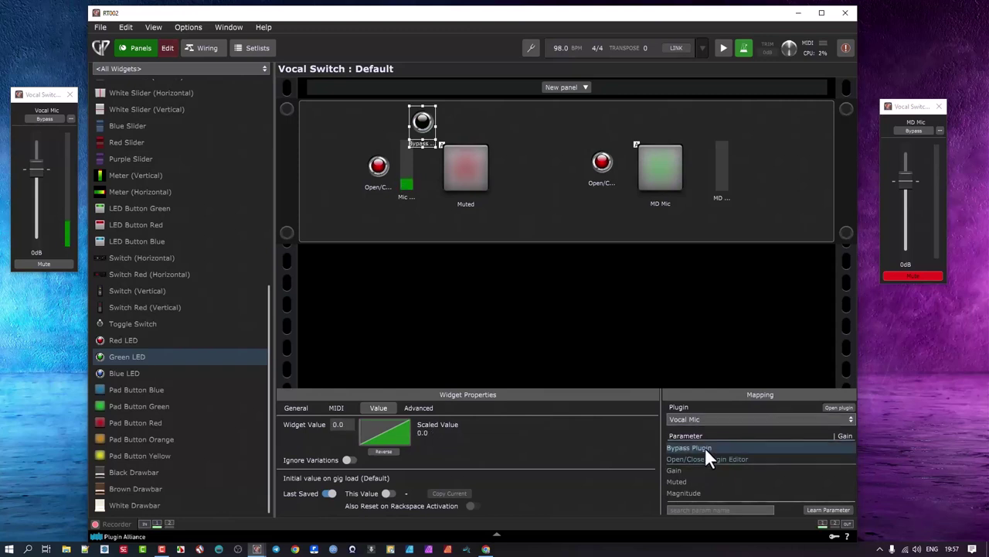
click(692, 480)
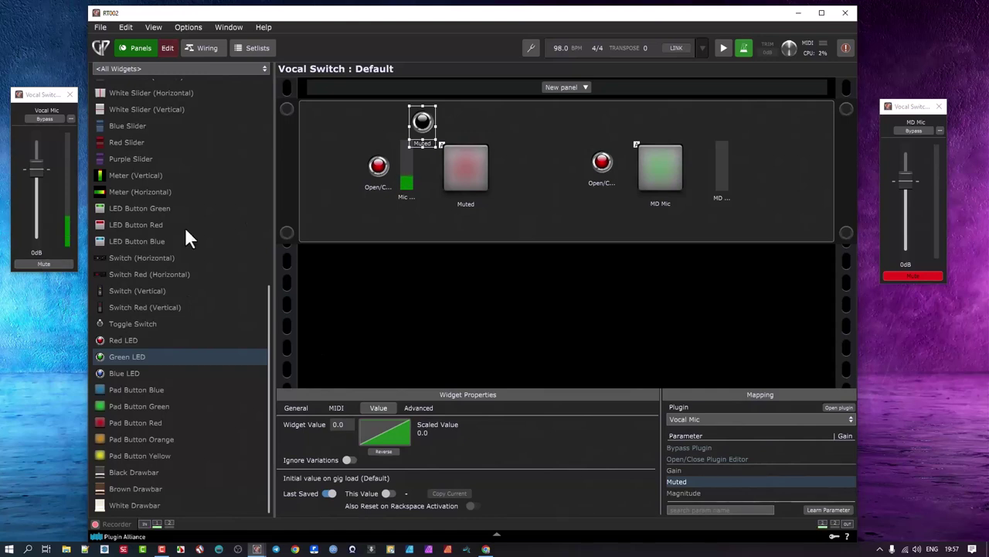
click(380, 448)
click(383, 449)
- Test the Muted button live, flipping the mute from Vocal Mic to MD Mic and back
click(142, 48)
click(470, 147)
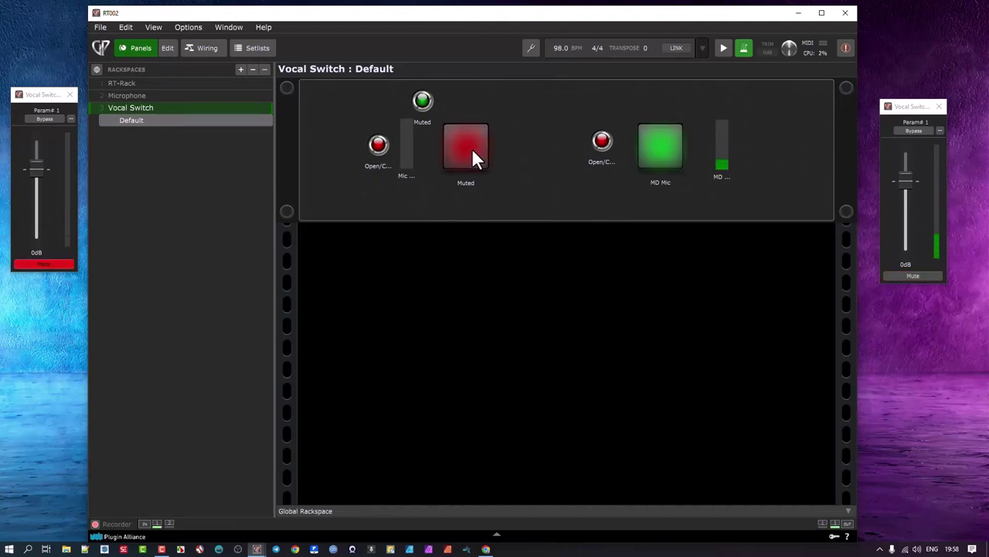
click(470, 148)
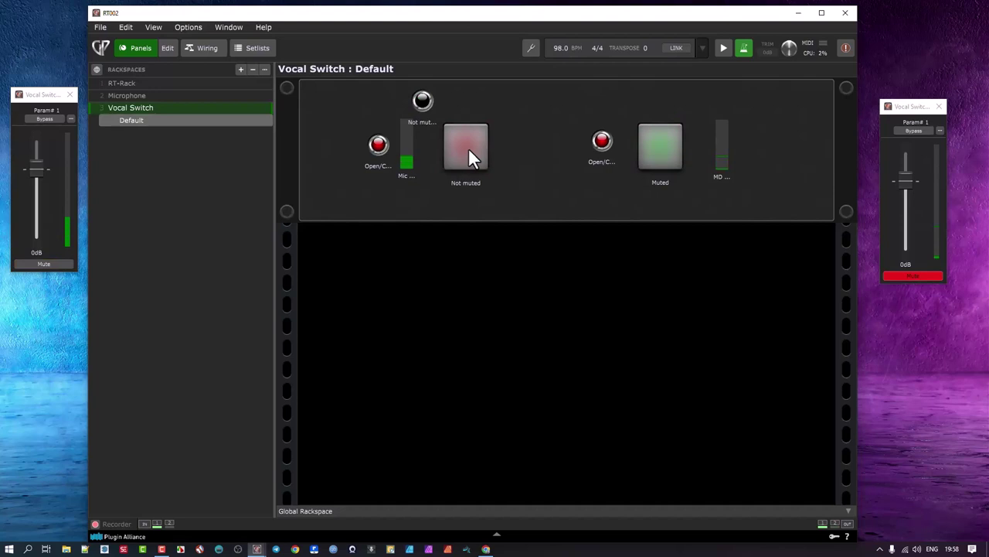
- Move the Green LED so it sits above the MD Mic pad
click(169, 48)
click(425, 121)
drag(424, 121, 657, 119)
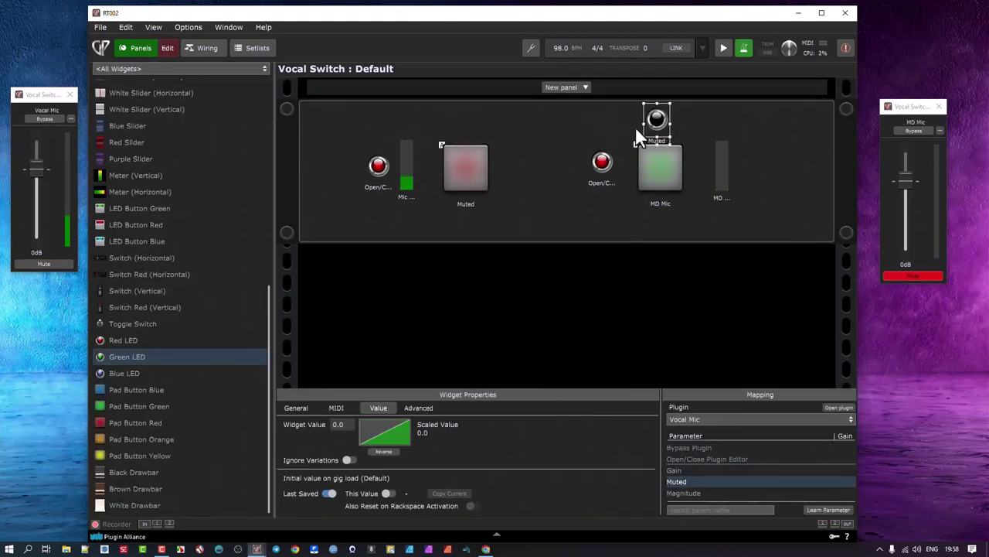
- Retest the mic switch live, then return to panel editing
click(137, 48)
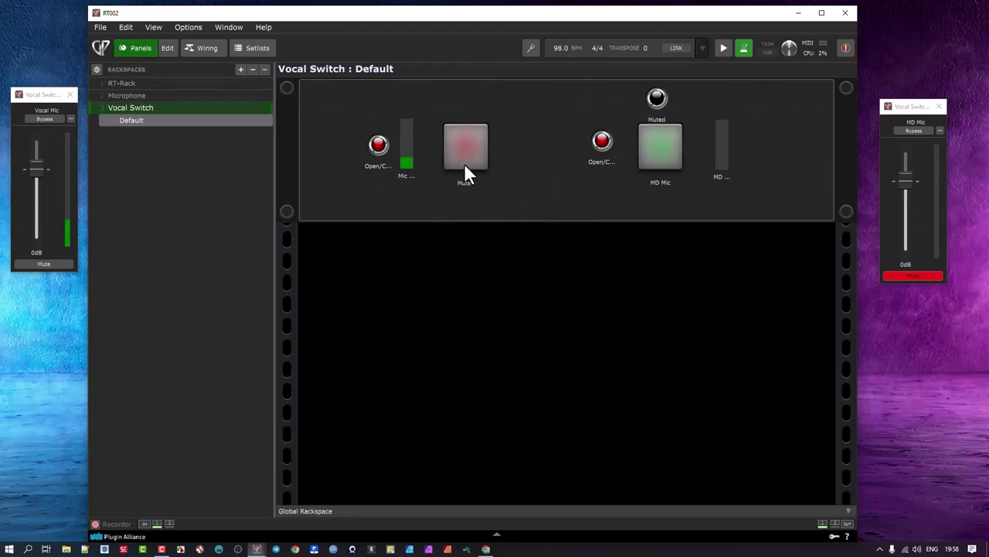
click(466, 155)
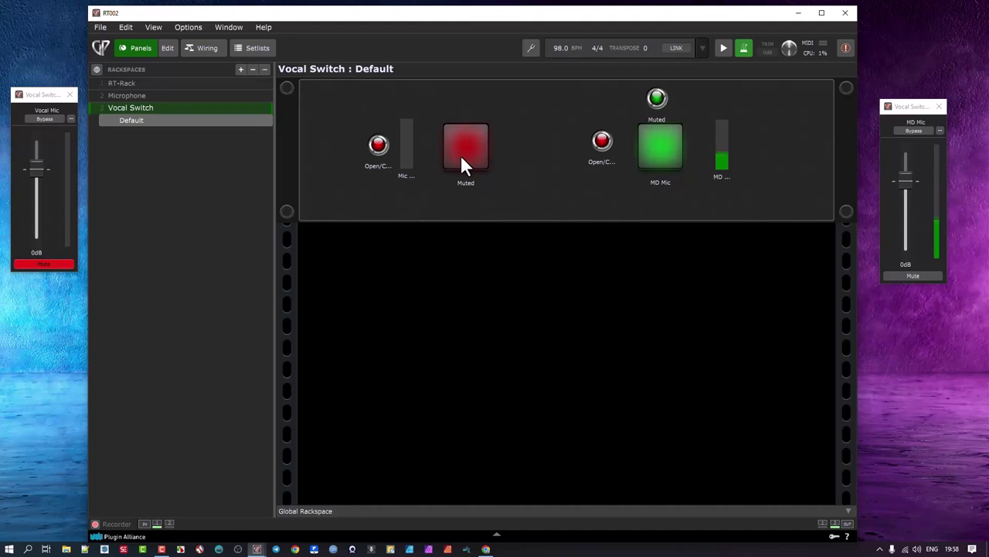
click(462, 160)
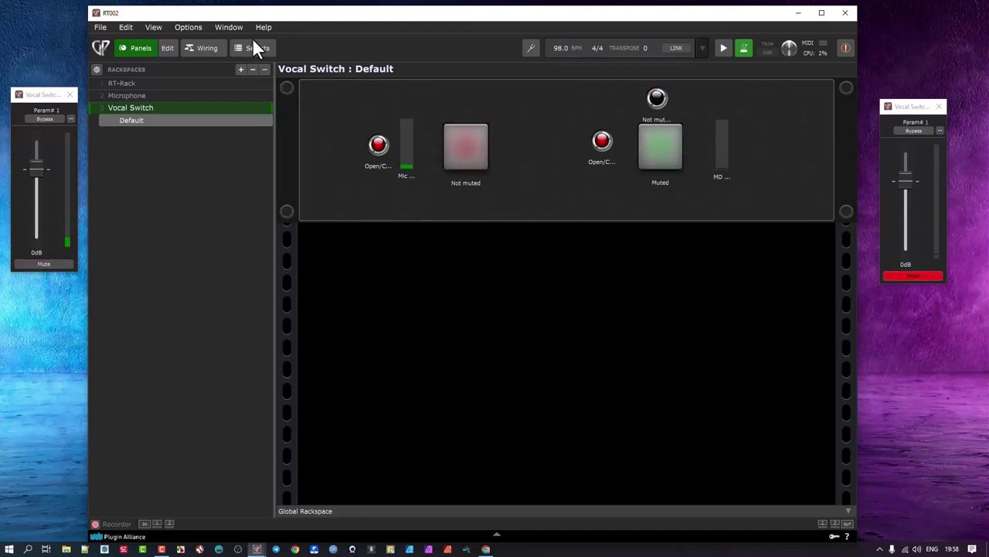
click(170, 50)
- Delete the Green LED and give the Vocal Switch panel a dark textured background
click(655, 119)
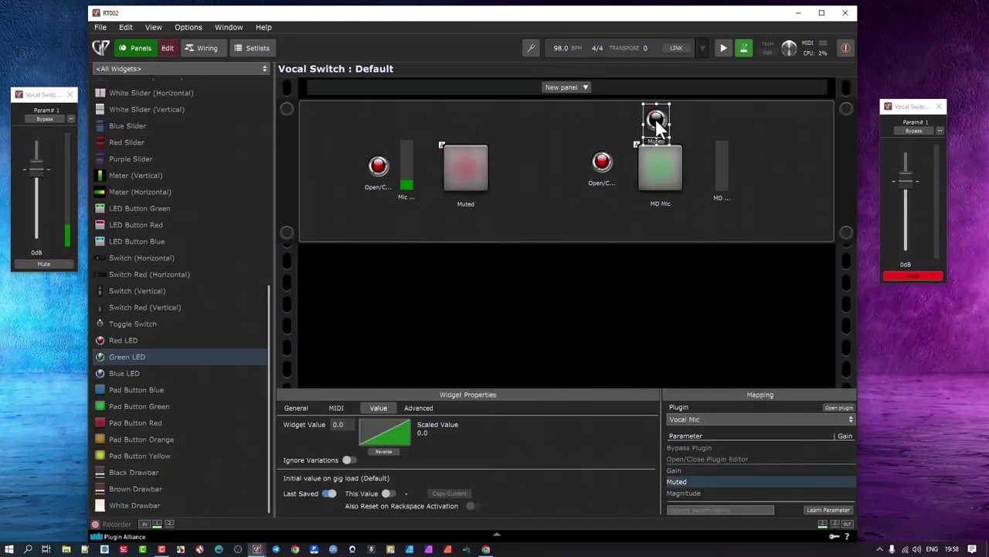
key(Delete)
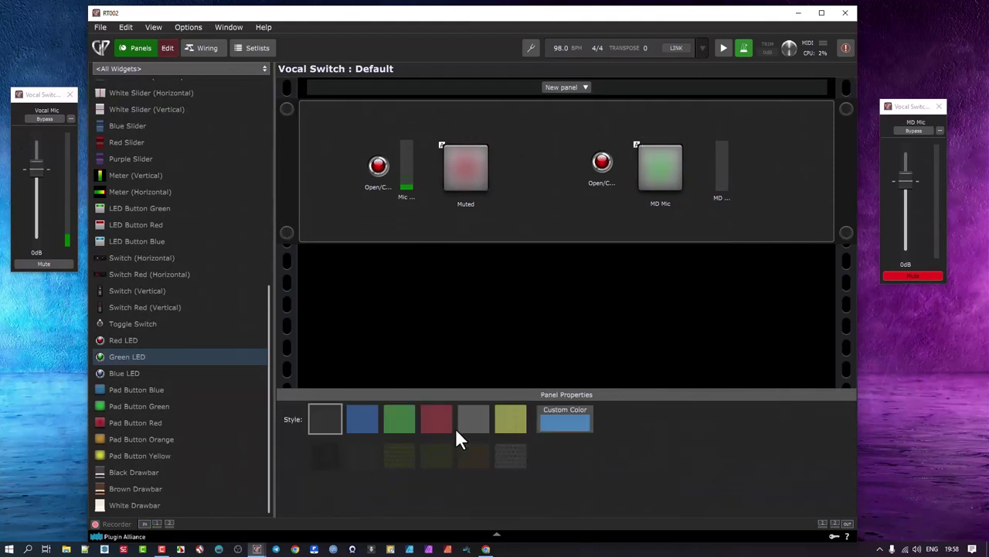
click(517, 459)
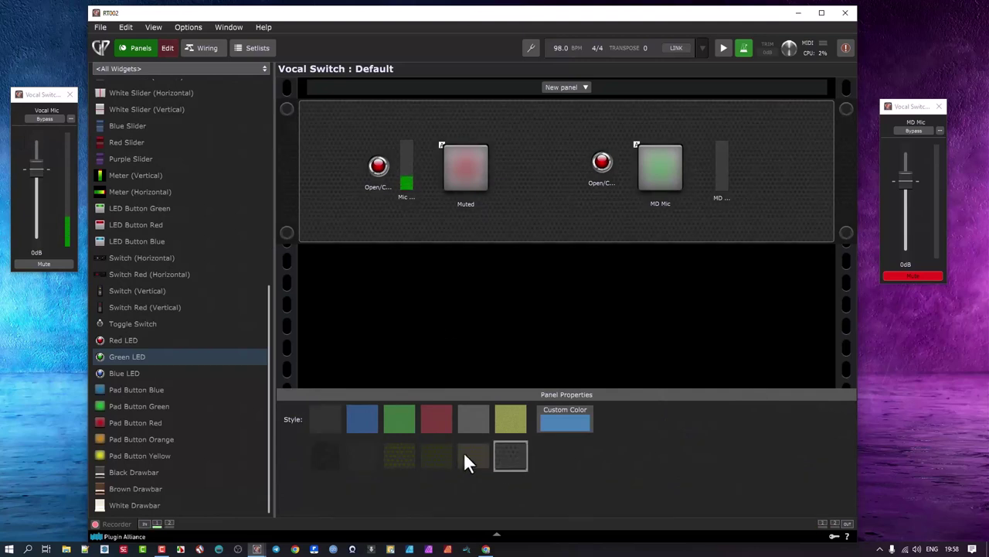
click(469, 456)
click(501, 455)
click(366, 456)
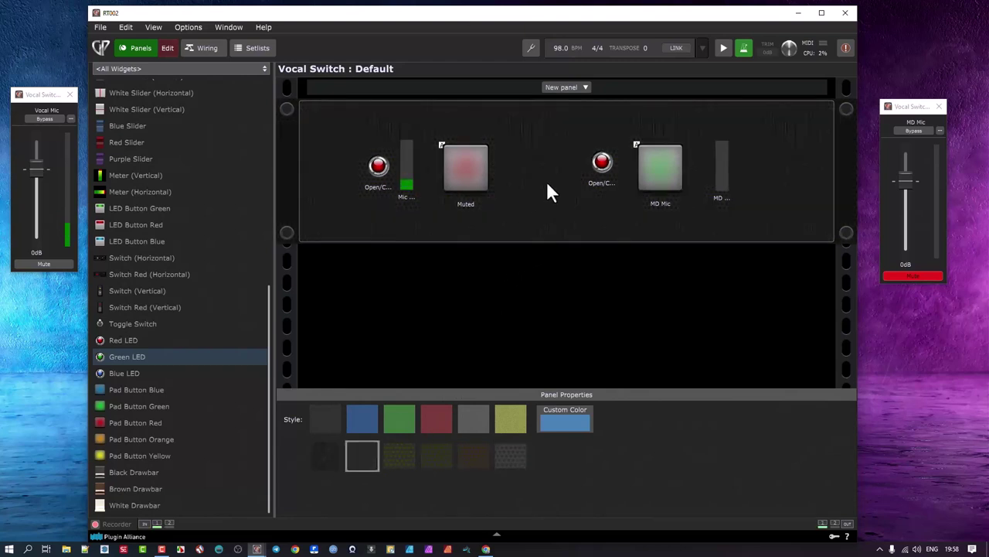
- Test the Muted button, swapping the mute to MD Mic and then back to the vocal mic
click(128, 51)
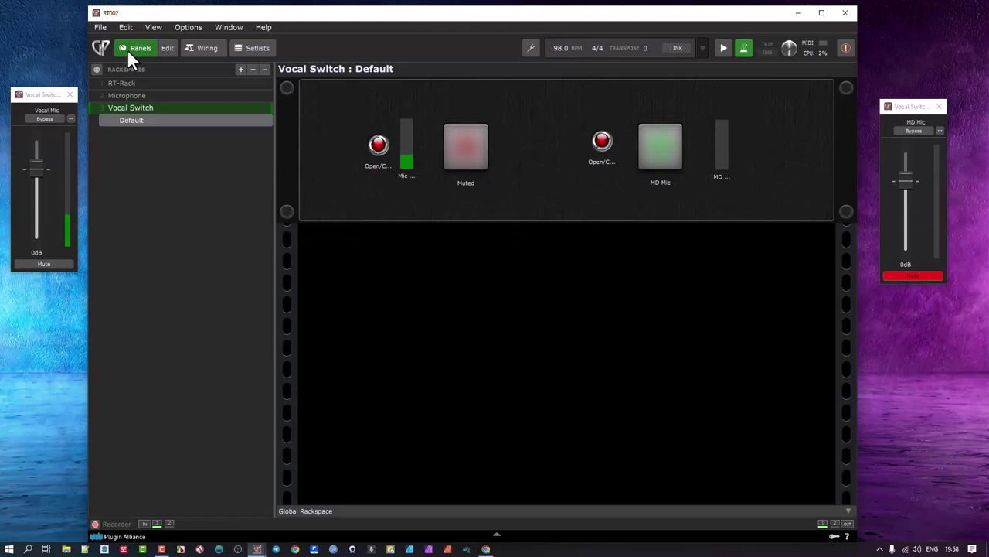
click(467, 153)
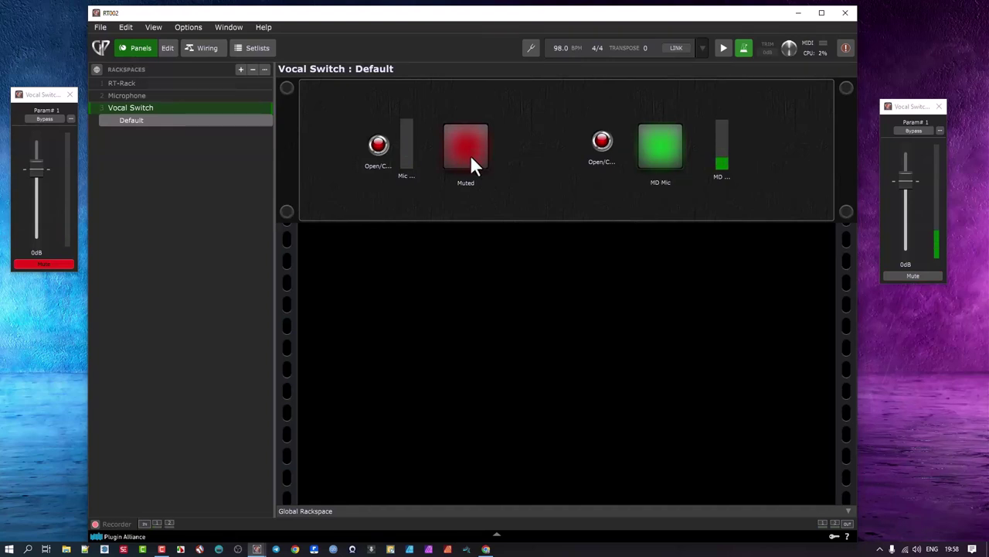
click(468, 154)
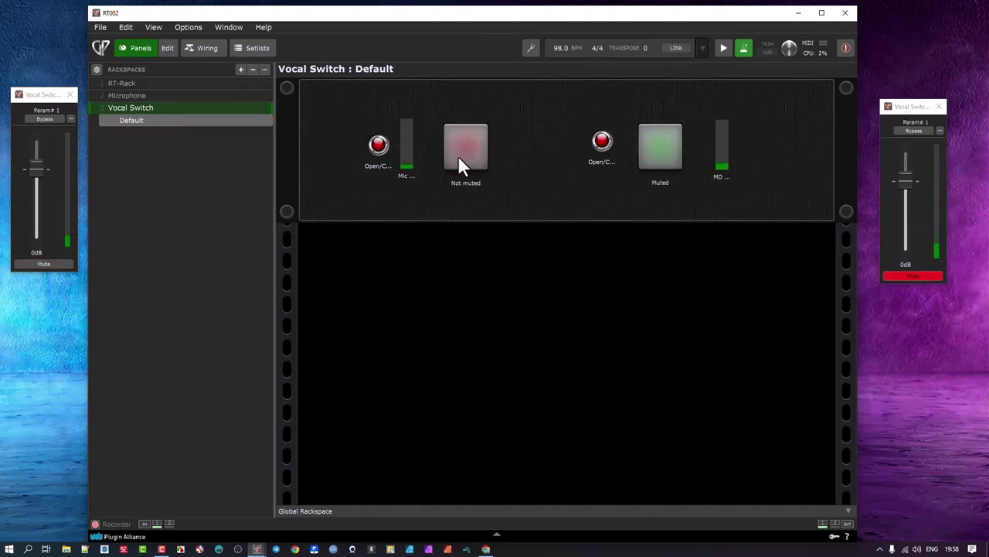
- In edit mode, drag a Tape Label (Horizontal) onto the panel above the Muted pad
click(169, 45)
scroll(147, 121, up, 10)
drag(142, 123, 416, 123)
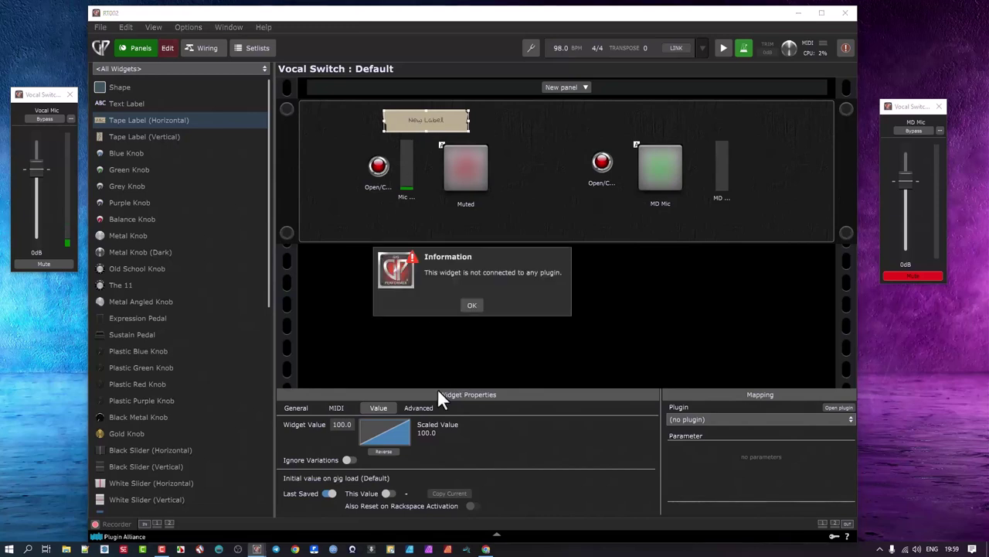
- Replace the label's 'New Label' caption with LEAD VOCALIST
click(466, 304)
click(300, 408)
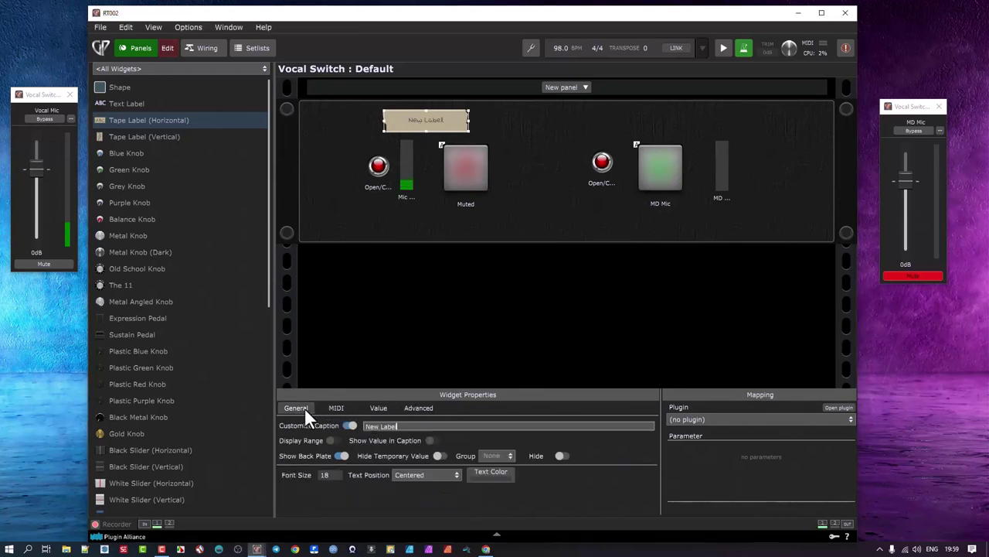
drag(407, 426, 352, 427)
text(LEAD VOCALIST)
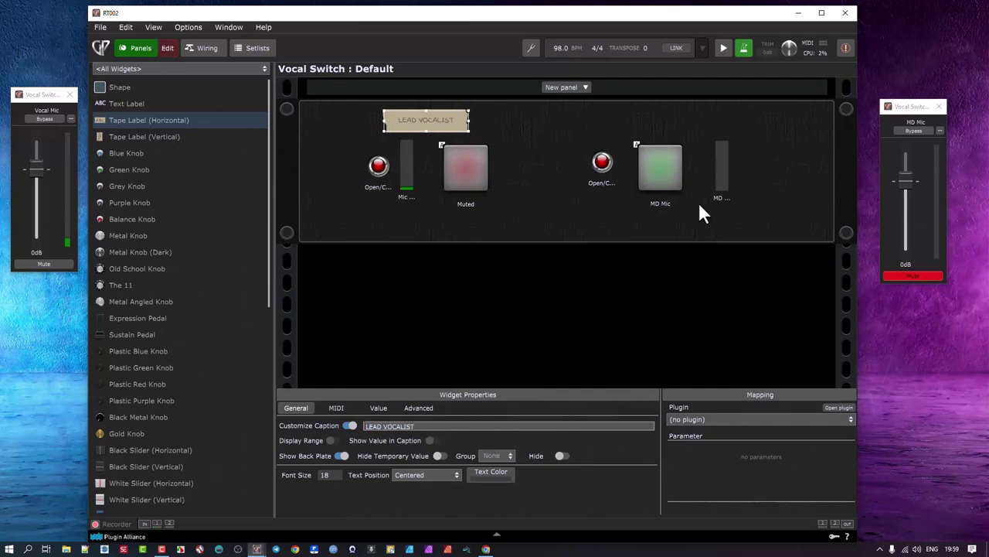
- Set the label's font size to 30 and nudge it slightly right
click(335, 474)
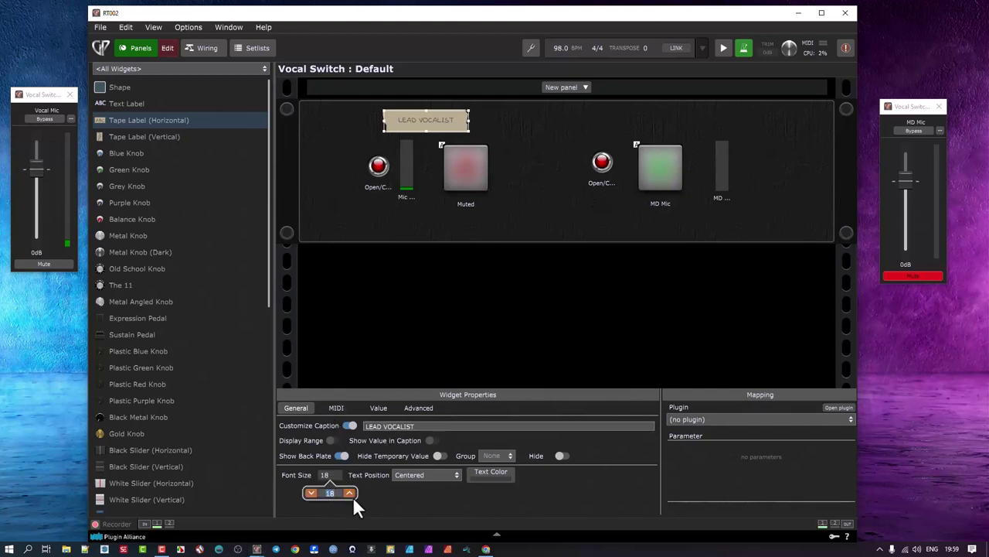
click(349, 493)
key(ctrl+a)
text(30)
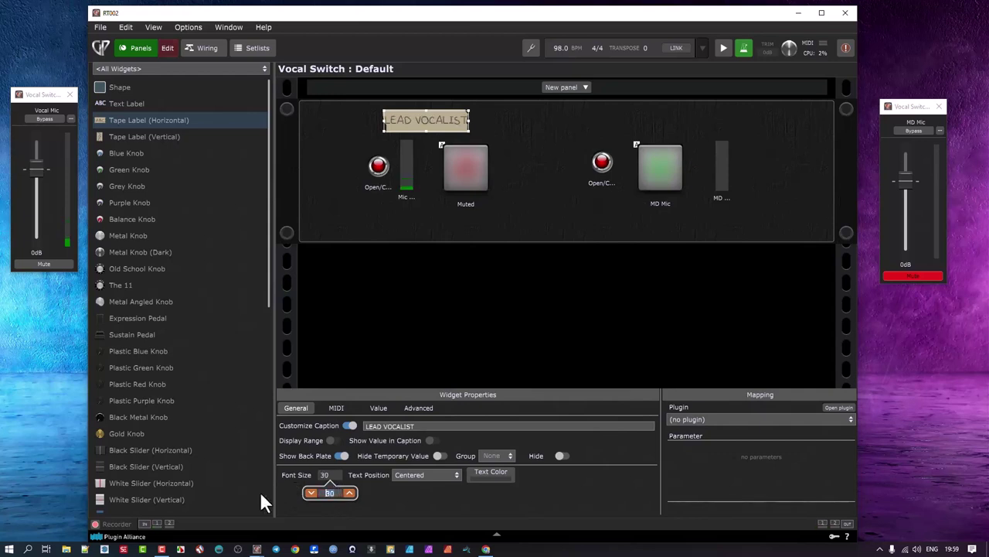
drag(441, 125, 439, 121)
- Duplicate the LEAD VOCALIST label, move the copy above the MD Mic pad, and caption it MUSIC DIRECTOR
right_click(436, 123)
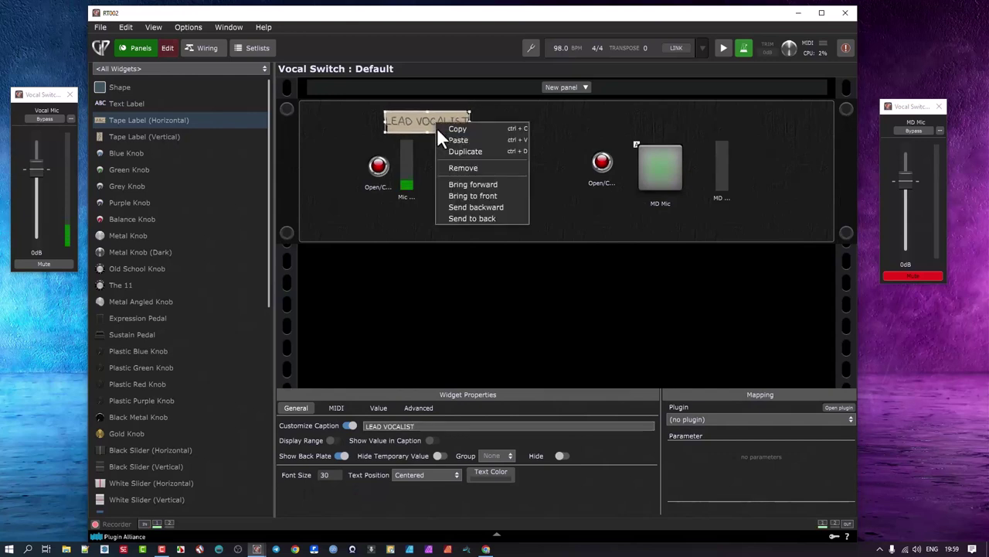
click(467, 150)
drag(437, 124, 673, 119)
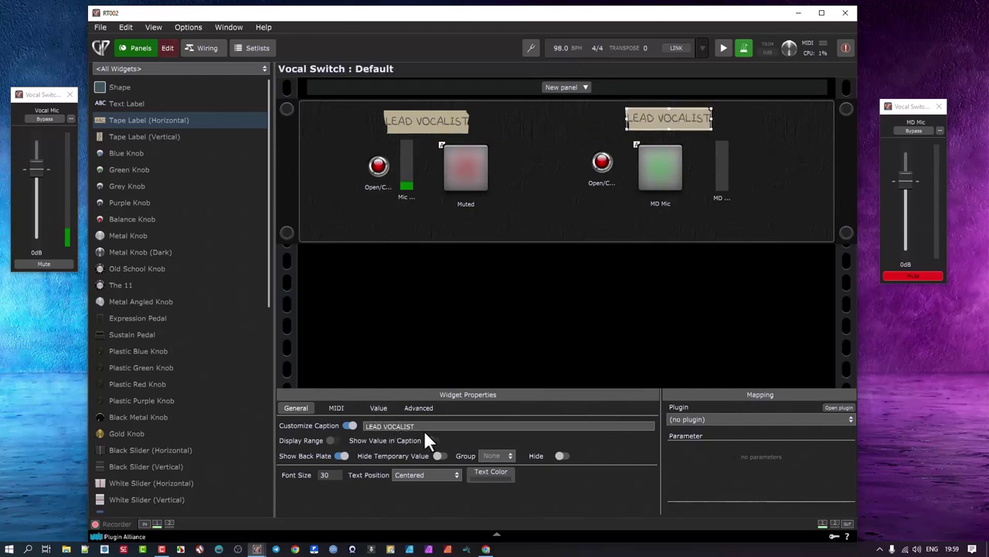
drag(421, 426, 352, 426)
text(MD)
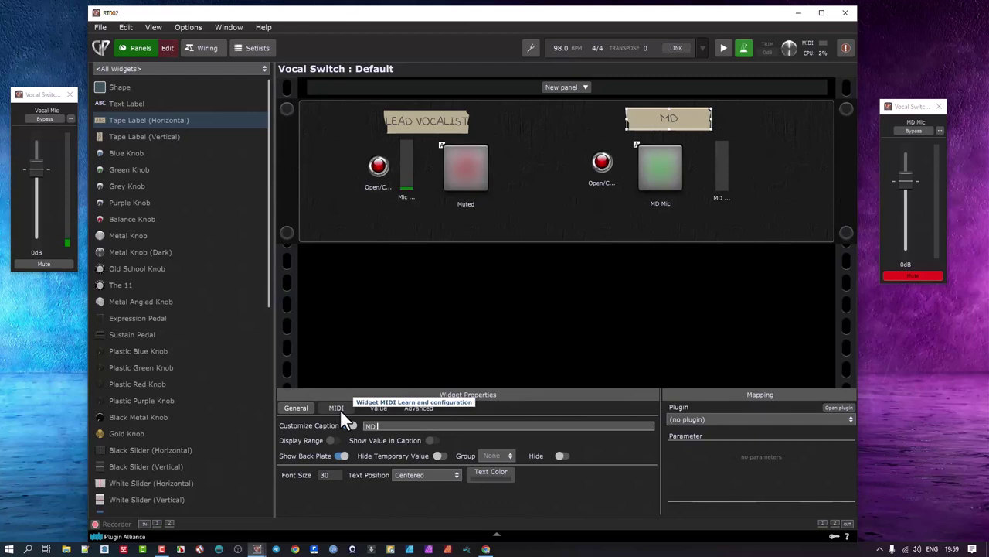
key(BackSpace)
text(USIC DIRECTOR)
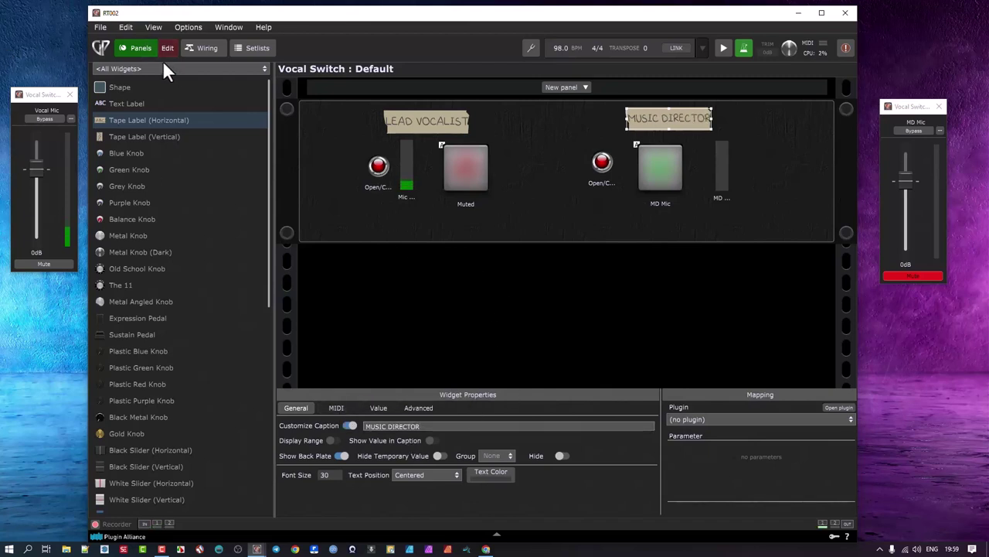
- Exit edit mode, flip the Lead Vocalist switch several times to swap mic mutes, then select RT-Rack
click(136, 48)
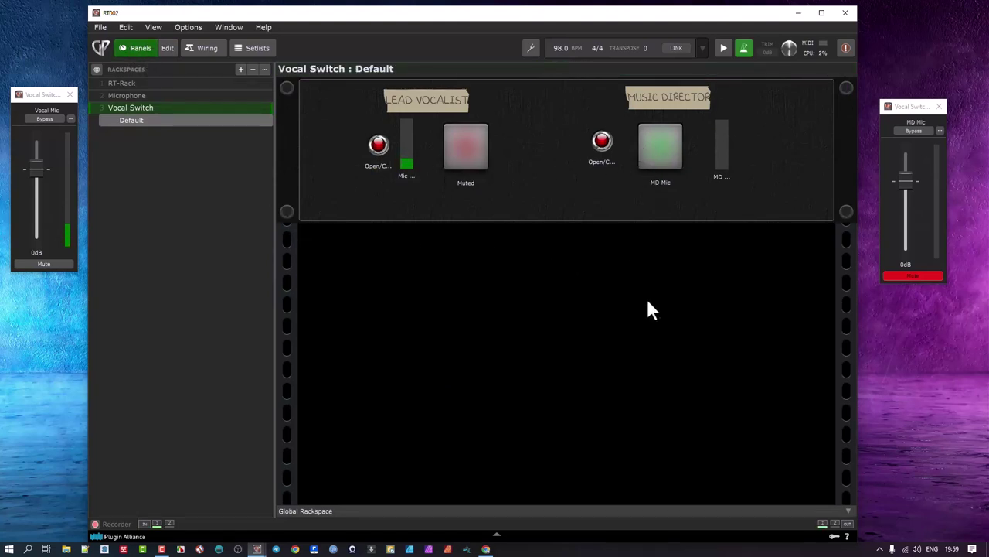
click(464, 140)
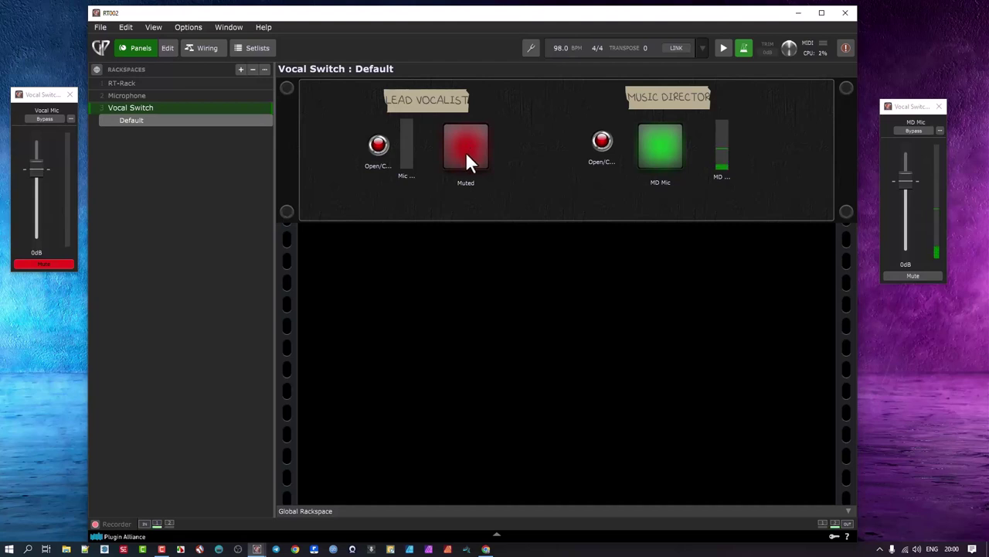
click(465, 151)
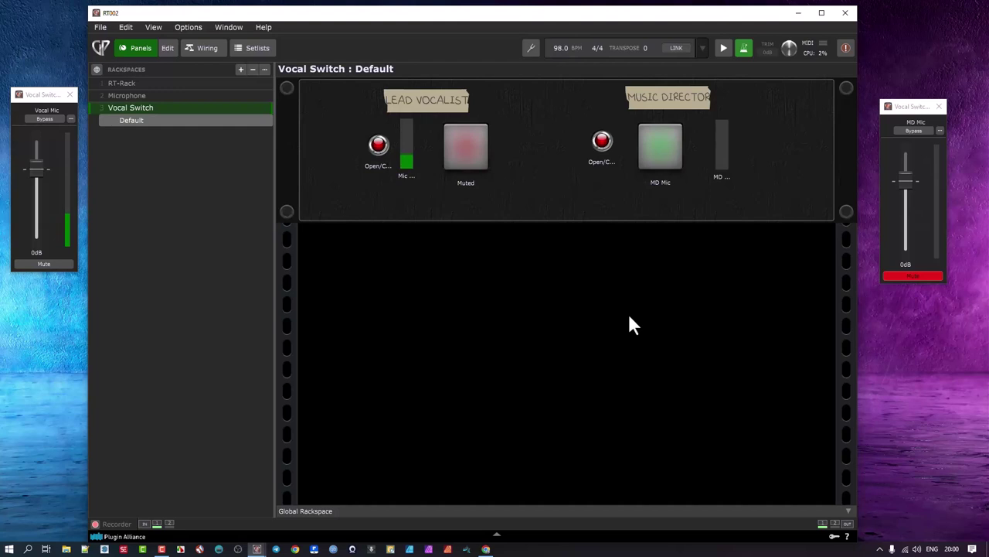
click(456, 133)
click(473, 144)
click(471, 144)
click(472, 145)
click(147, 84)
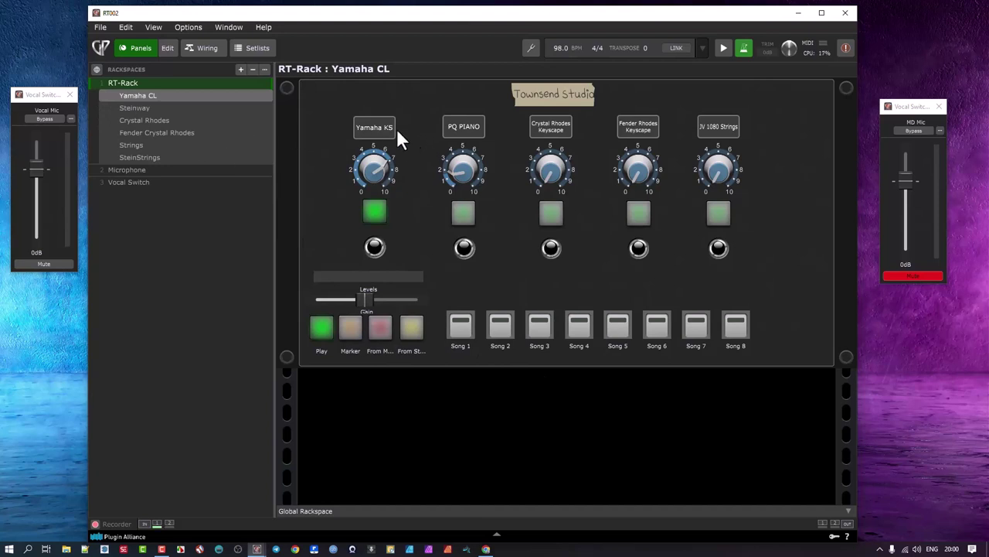
- Inspect the Yamaha KS Keyscape window, close it, and select the Crystal Rhodes variation
click(377, 248)
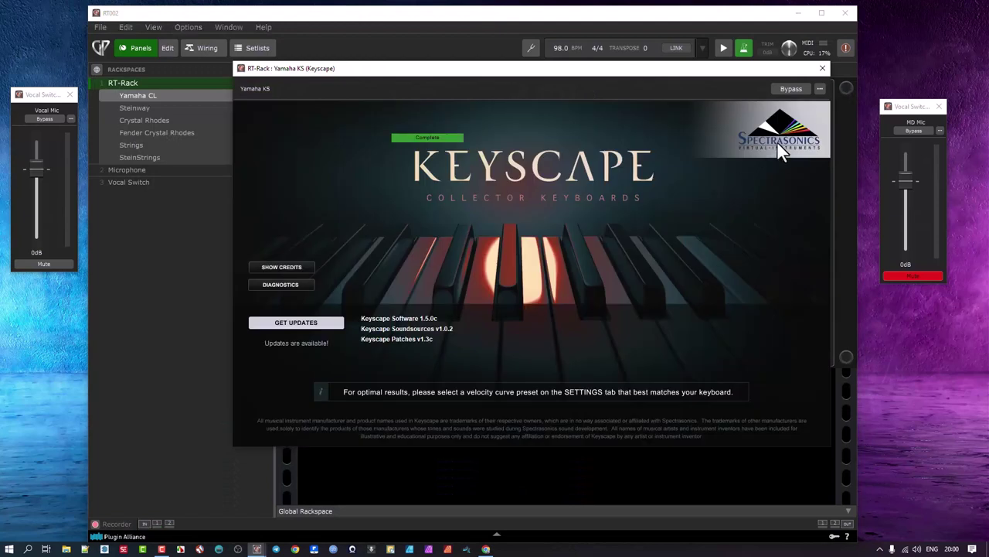
click(777, 143)
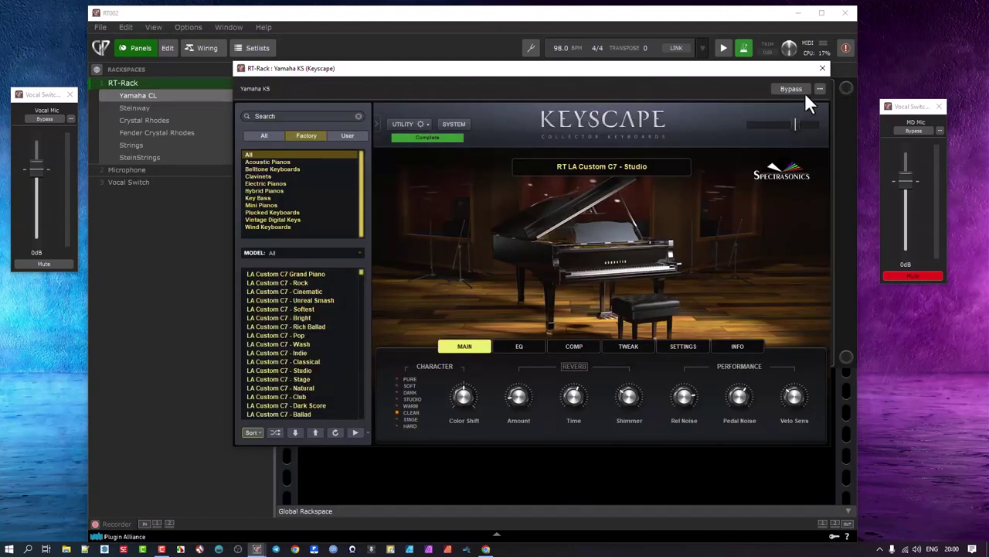
click(822, 68)
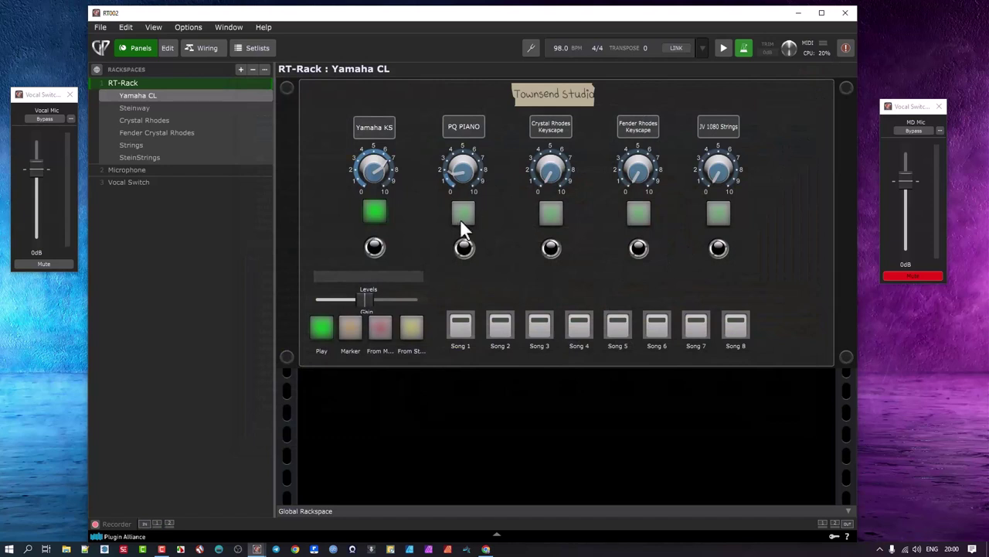
click(144, 107)
click(140, 120)
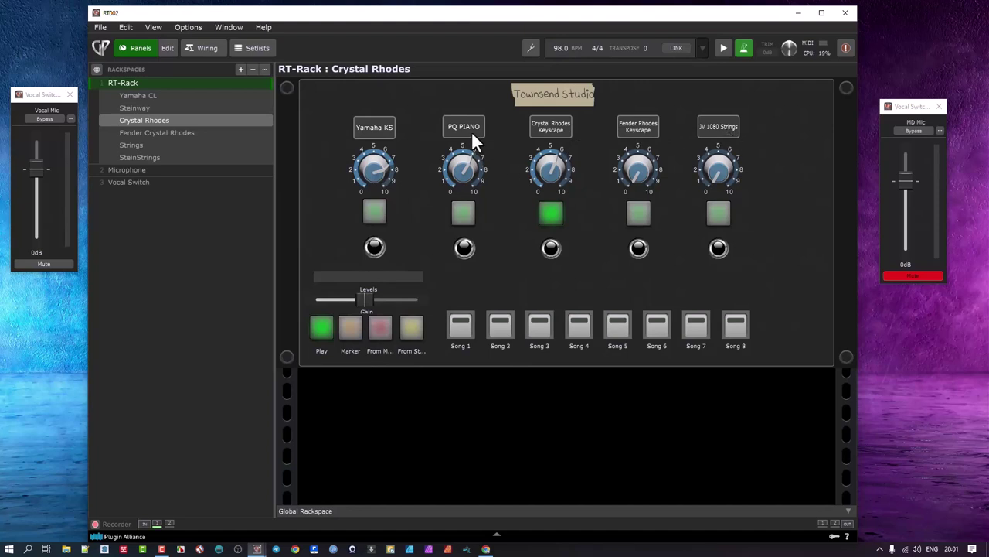
- Open the PQ PIANO Pianoteq window, shift it right, and close it, checking it twice
click(464, 247)
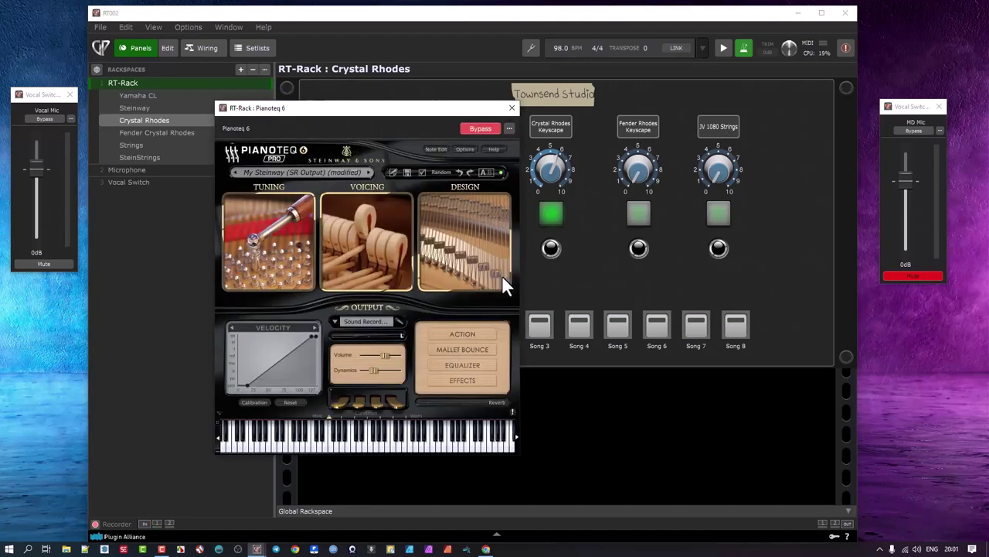
drag(365, 110, 647, 117)
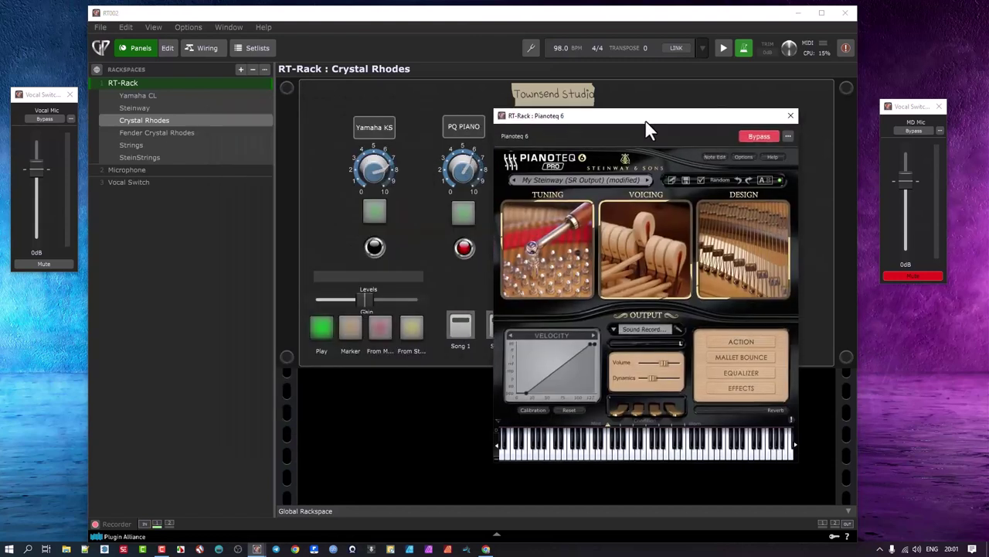
click(793, 115)
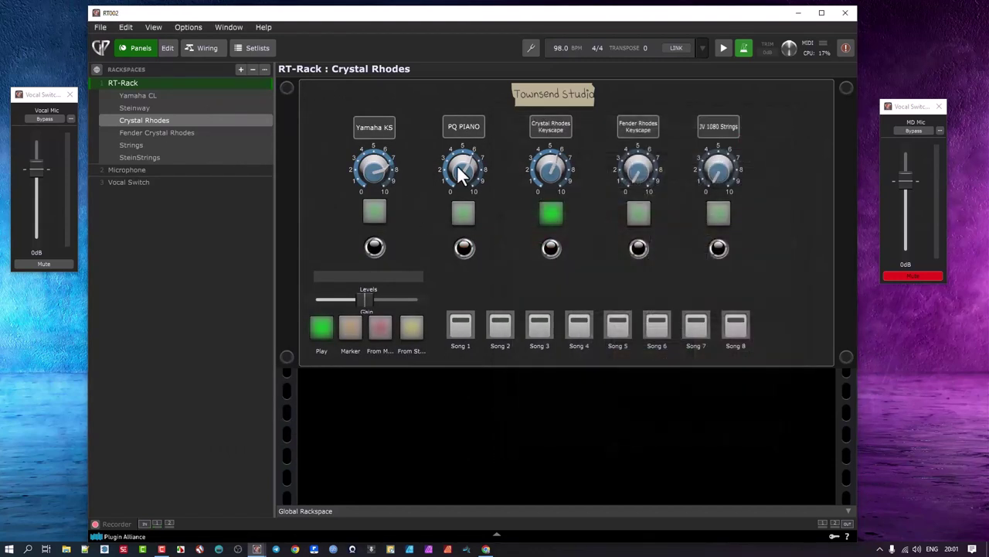
mouse_move(454, 171)
click(465, 250)
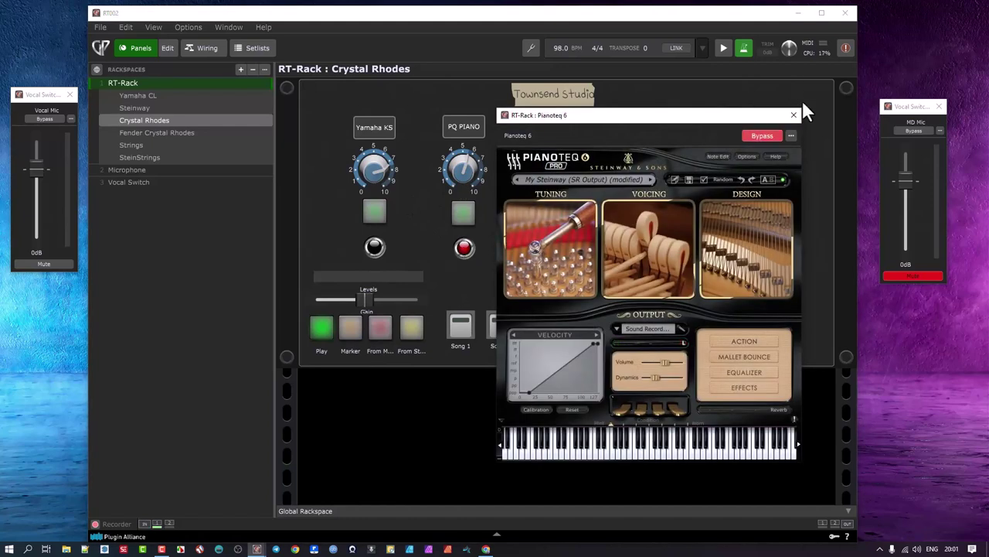
click(793, 115)
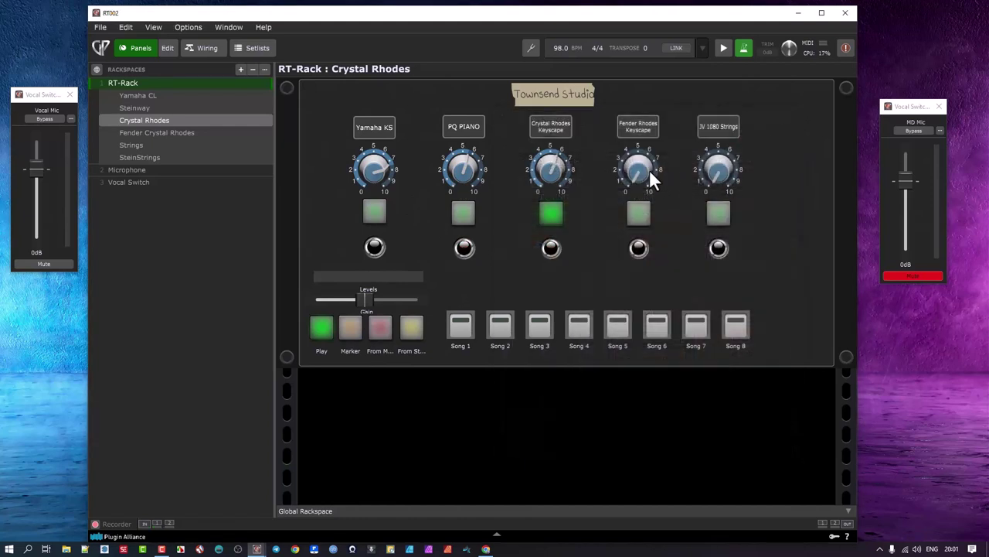
- Turn on JV 1080 Strings, move the main window down, and set its level to roughly 85
click(720, 245)
click(724, 212)
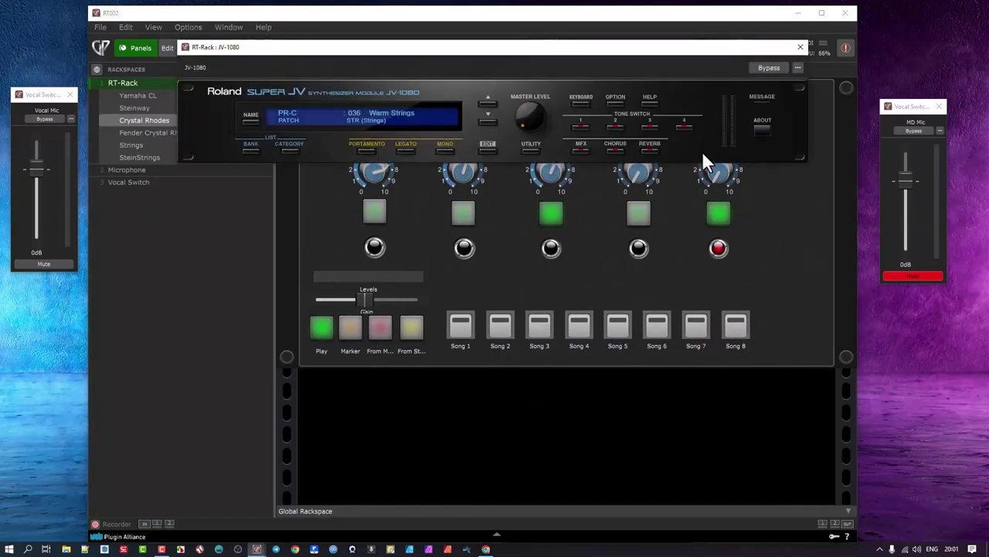
click(708, 169)
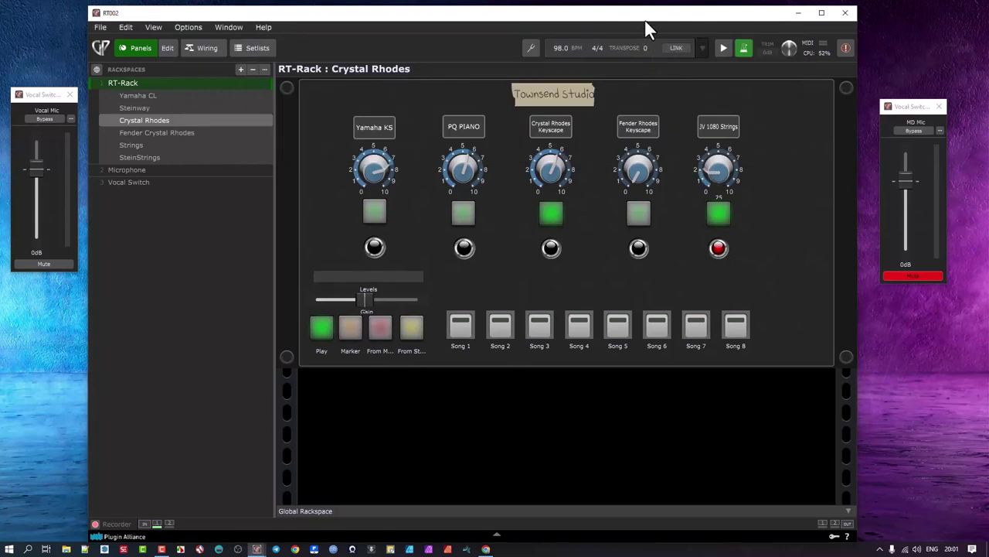
drag(644, 18, 578, 164)
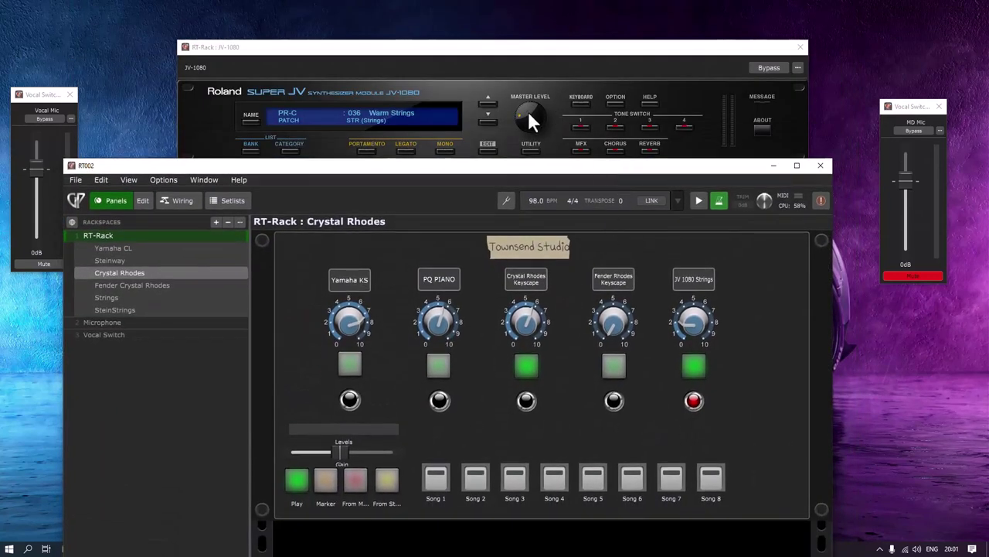
drag(690, 302, 665, 356)
drag(693, 316, 712, 324)
- Drag the RT002 main window back up to the top of the screen
drag(518, 167, 545, 71)
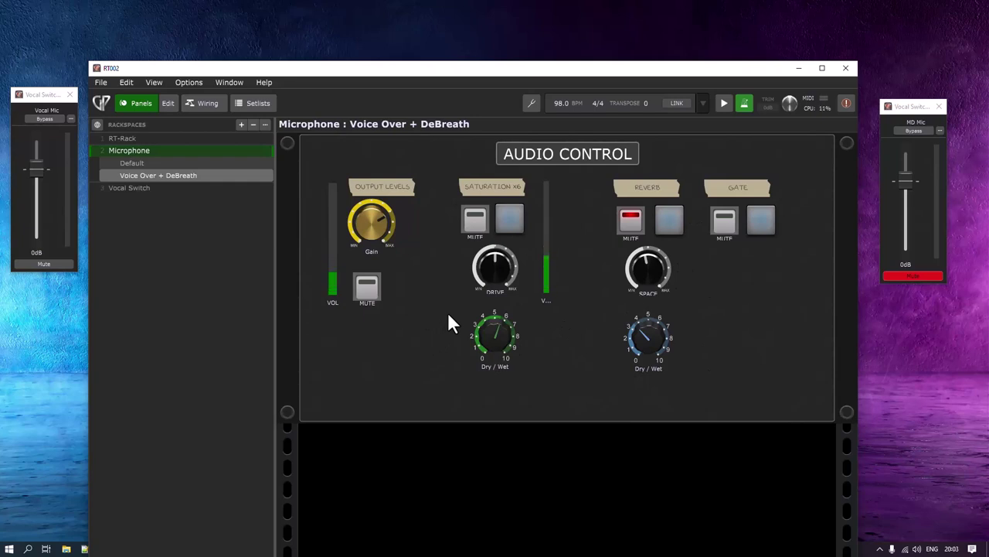
- Select Vocal Switch and toggle the Lead Vocalist switch four times, ending with the lead mic live and MD muted
click(141, 189)
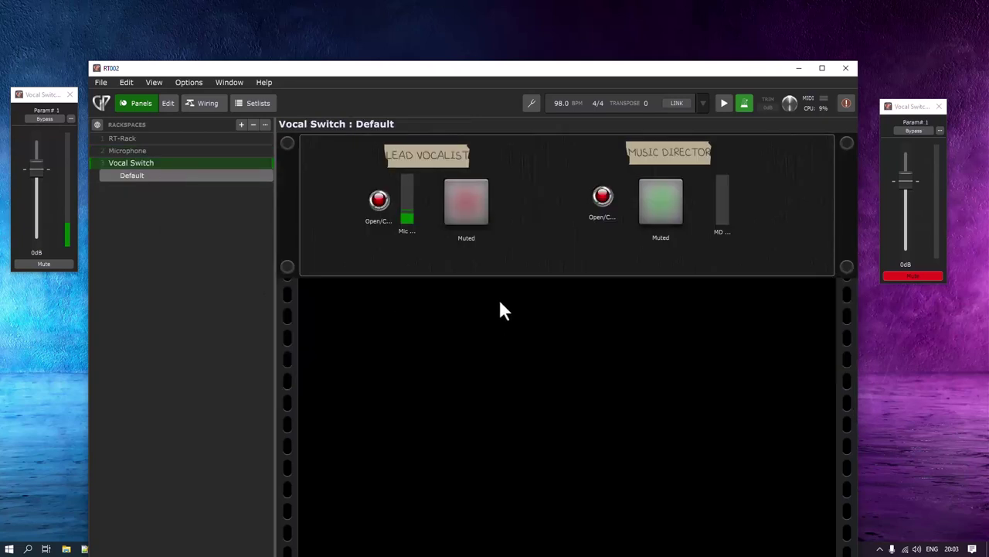
click(474, 204)
click(473, 204)
click(472, 204)
click(472, 203)
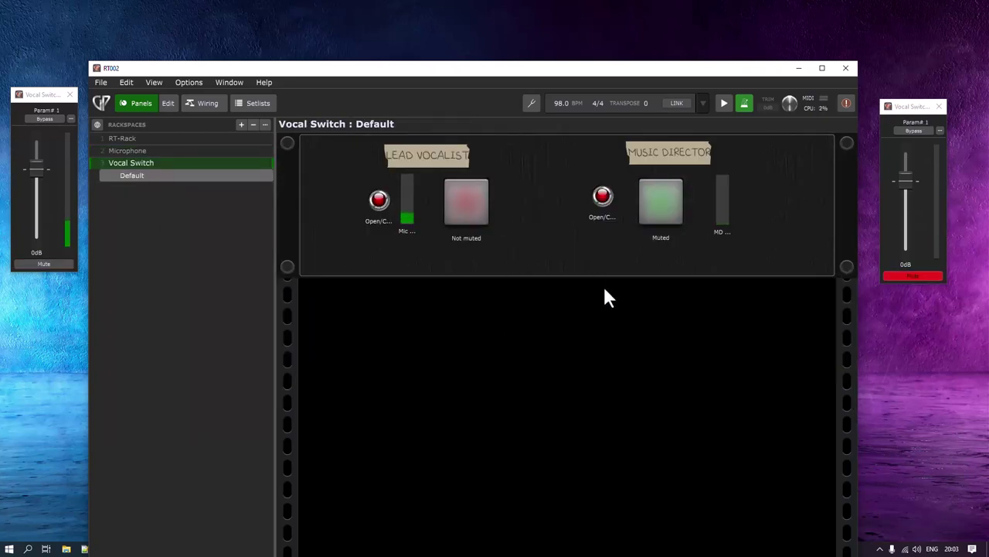